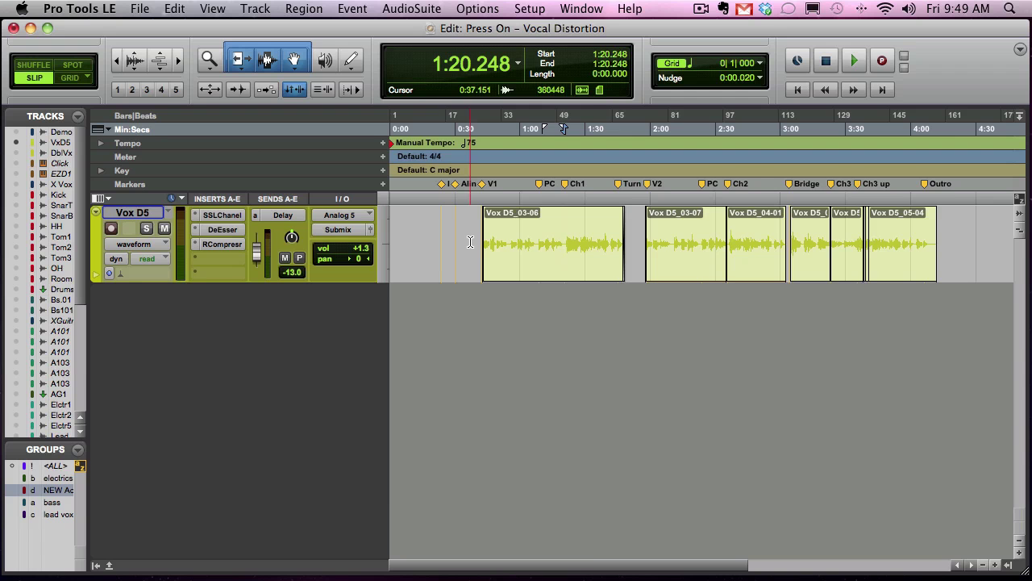
- Play the Vox D5 vocal from the first chorus at 1:20.248 and stop playback
scroll(559, 237, "right", 10)
scroll(559, 238, "left", 10)
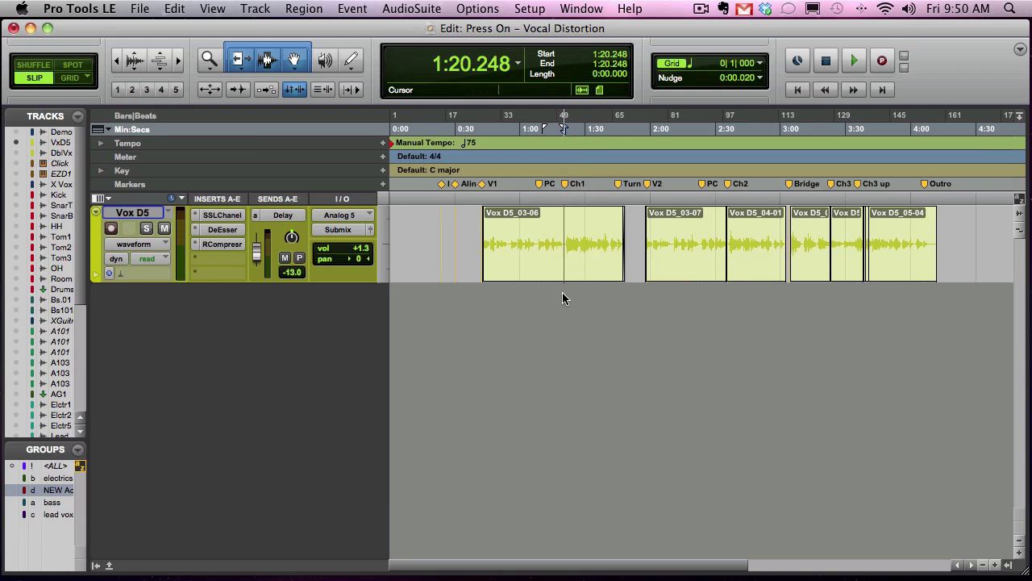
key("space")
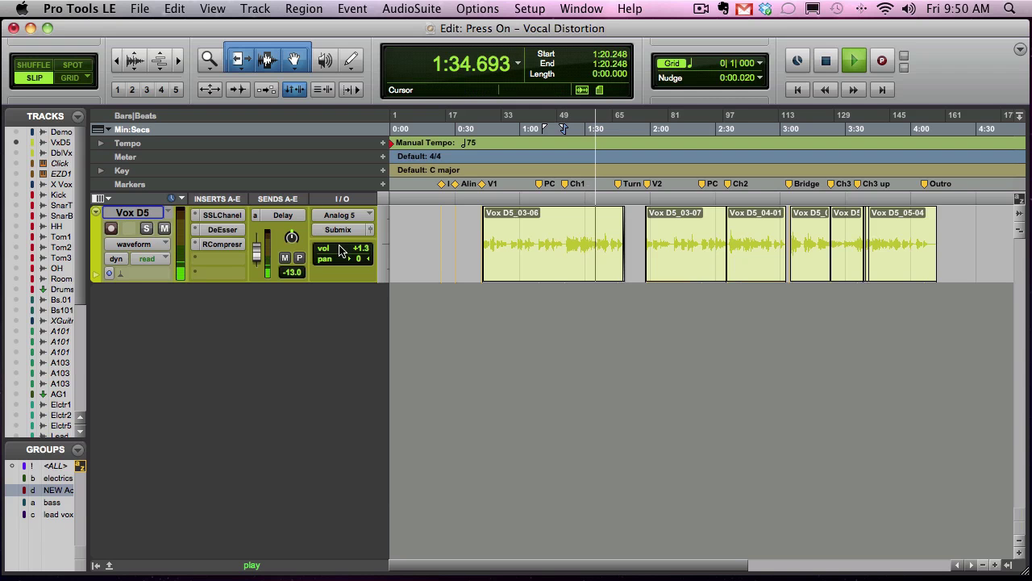
key("space")
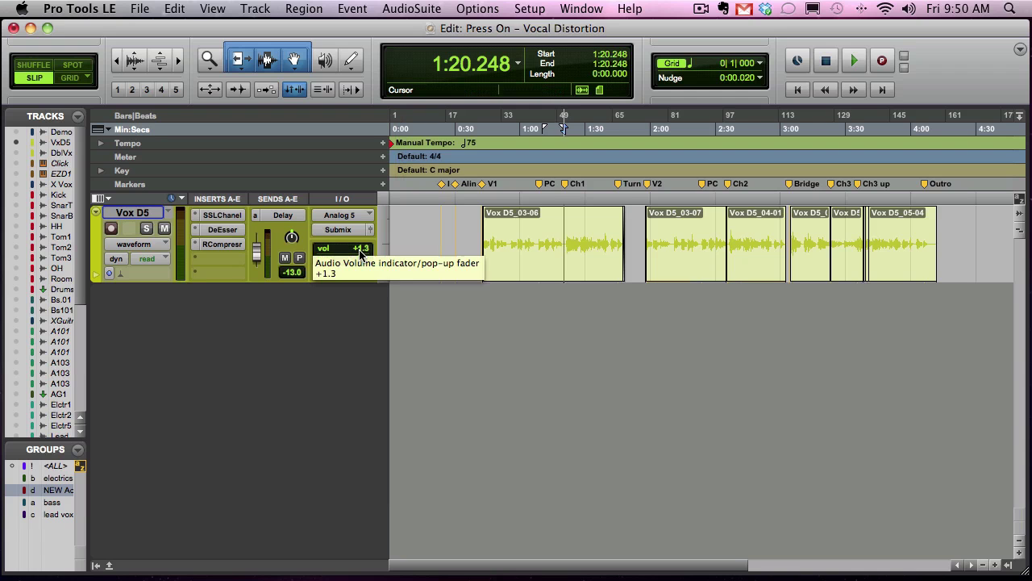
- Check the Vox D5 volume control and replay the vocal from the first chorus
left_click_drag(360, 253, 361, 252)
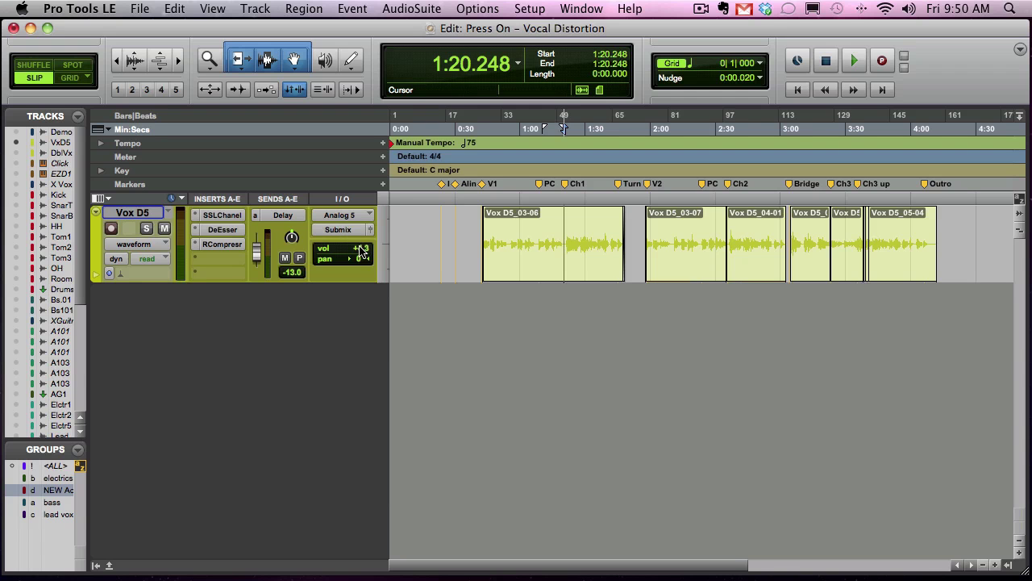
key("space")
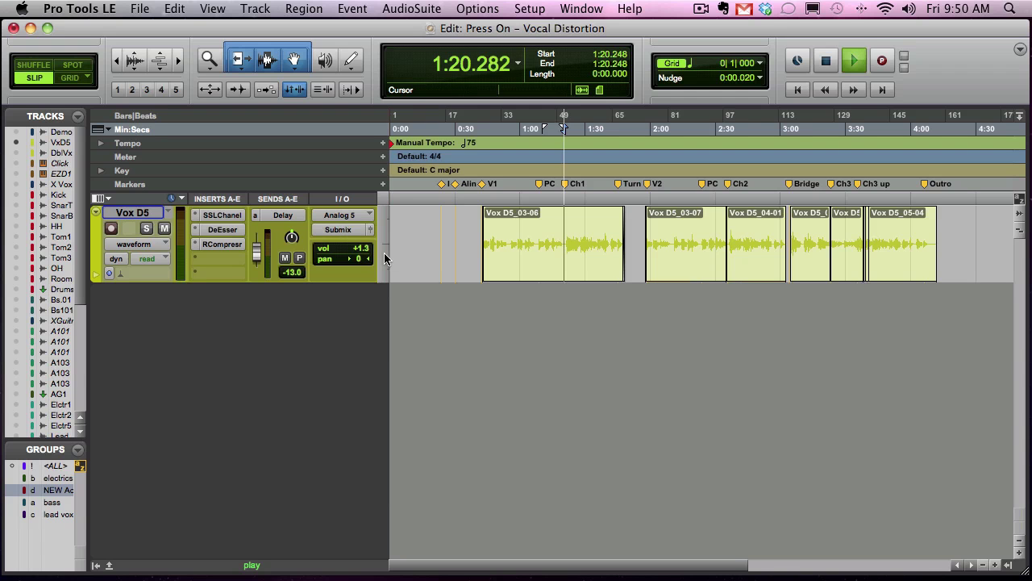
left_click_drag(362, 248, 365, 246)
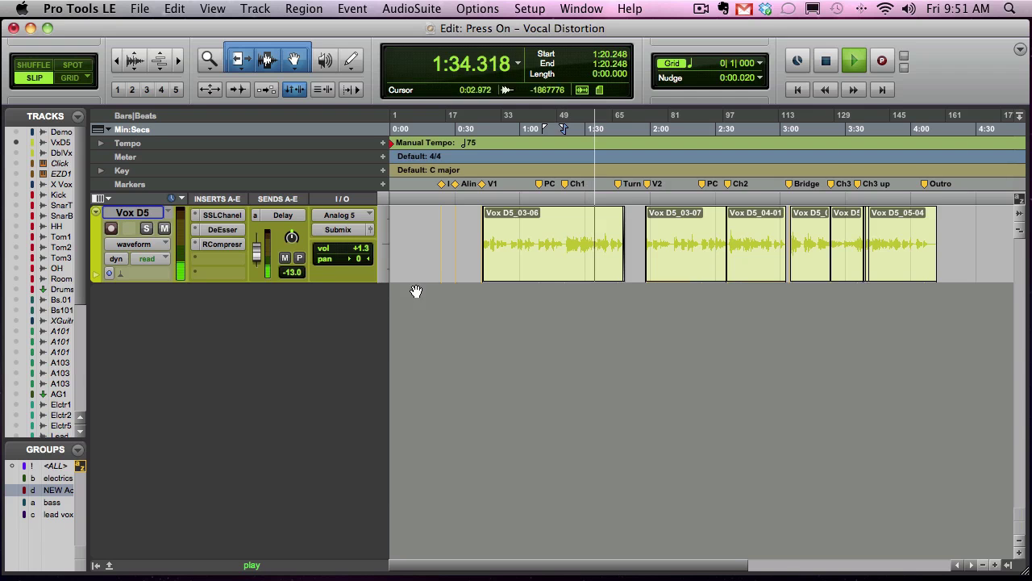
key("space")
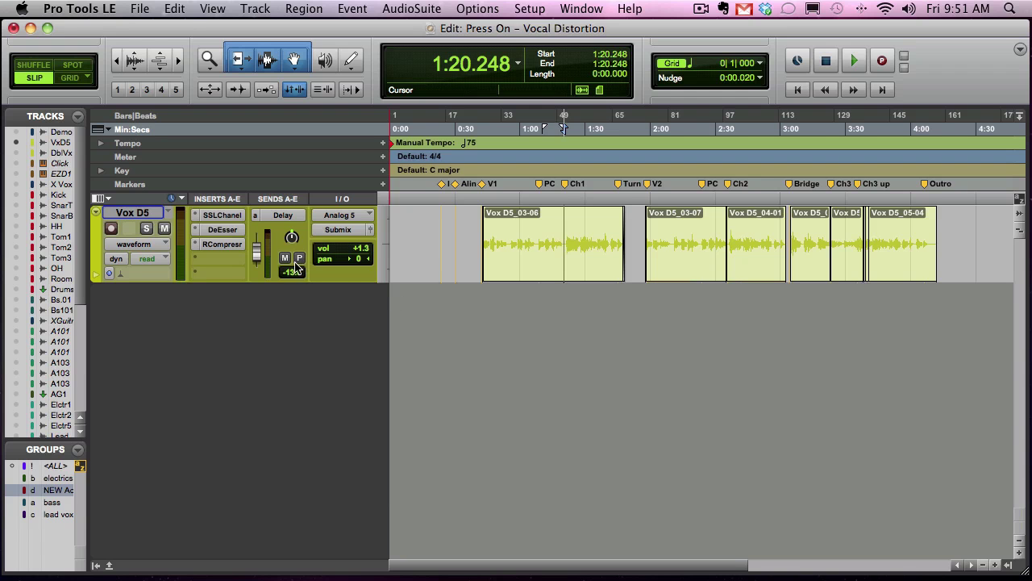
- Play the first verse from 0:56.099 while trying a different volume on Vox D5, and stop playback
scroll(298, 274, "right", 5)
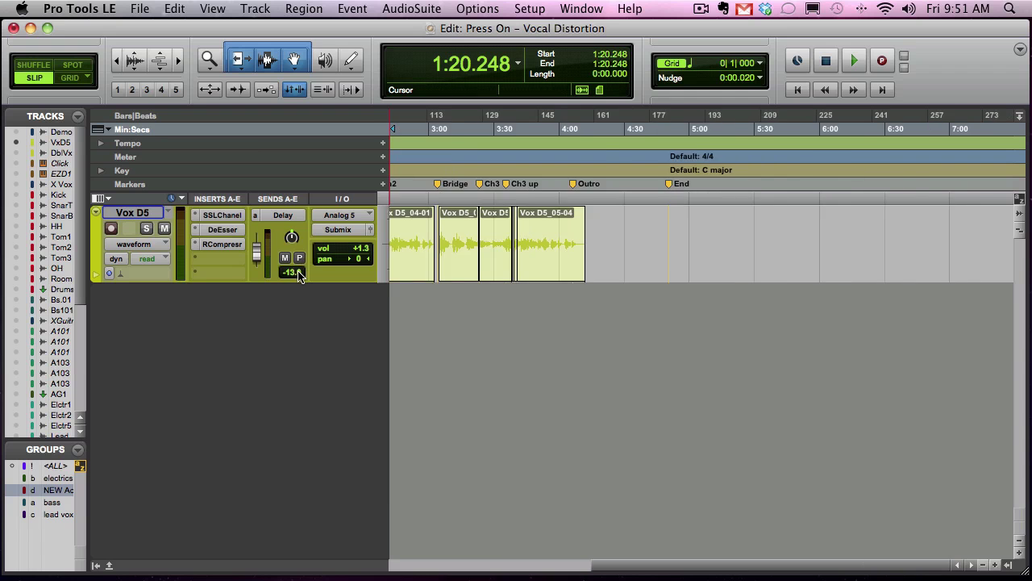
scroll(299, 275, "left", 5)
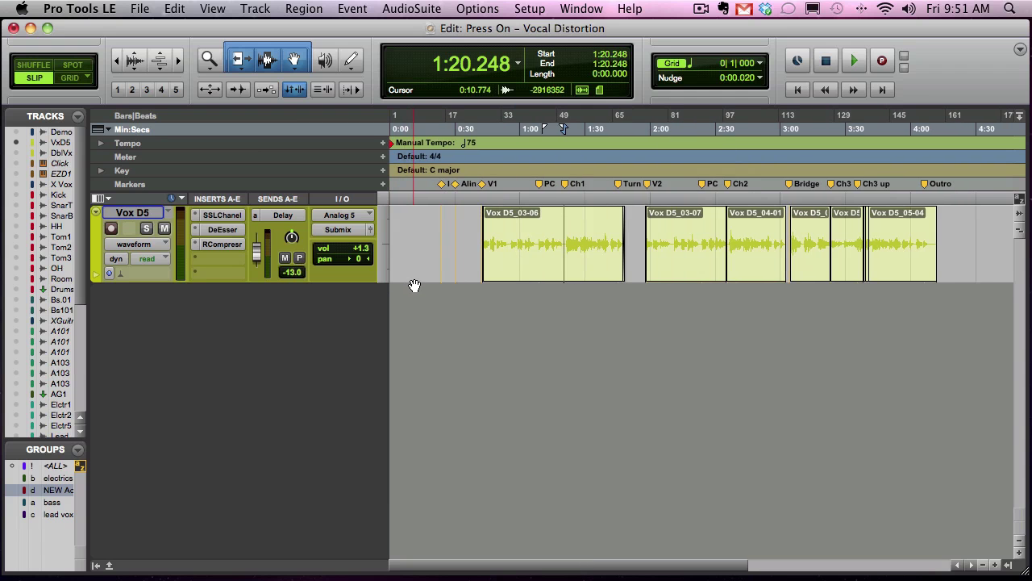
left_click(511, 241)
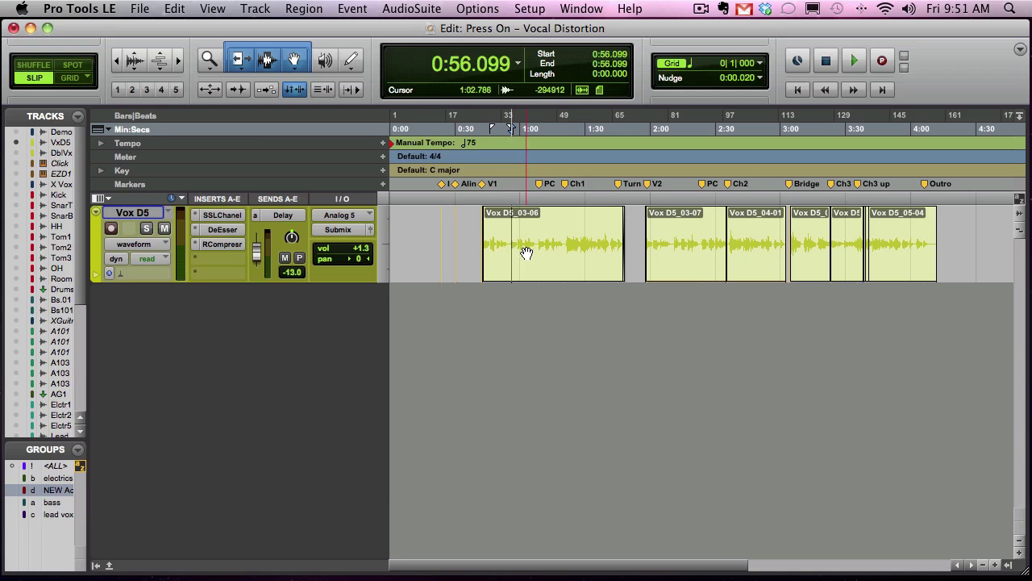
key("space")
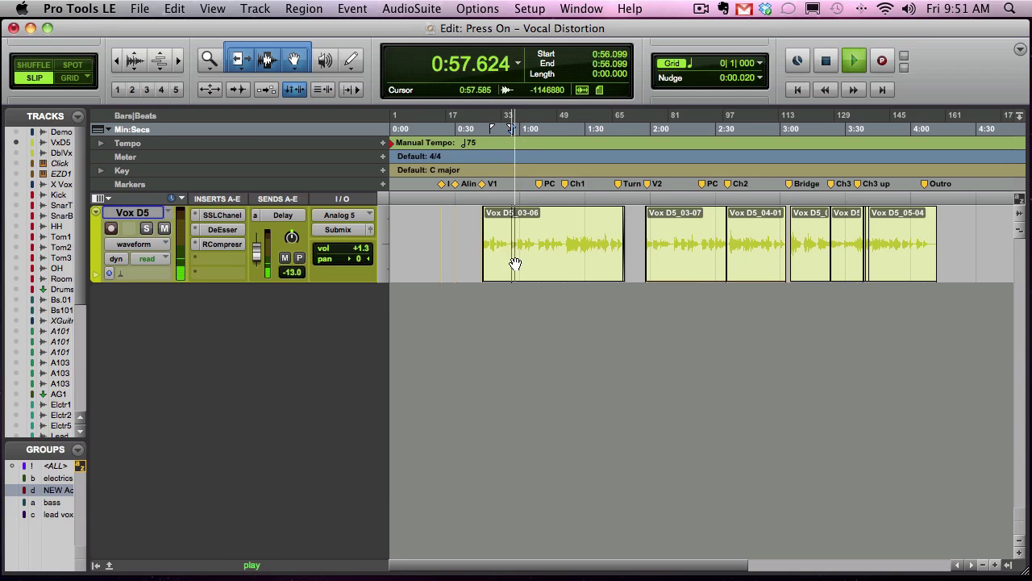
left_click_drag(359, 248, 358, 245)
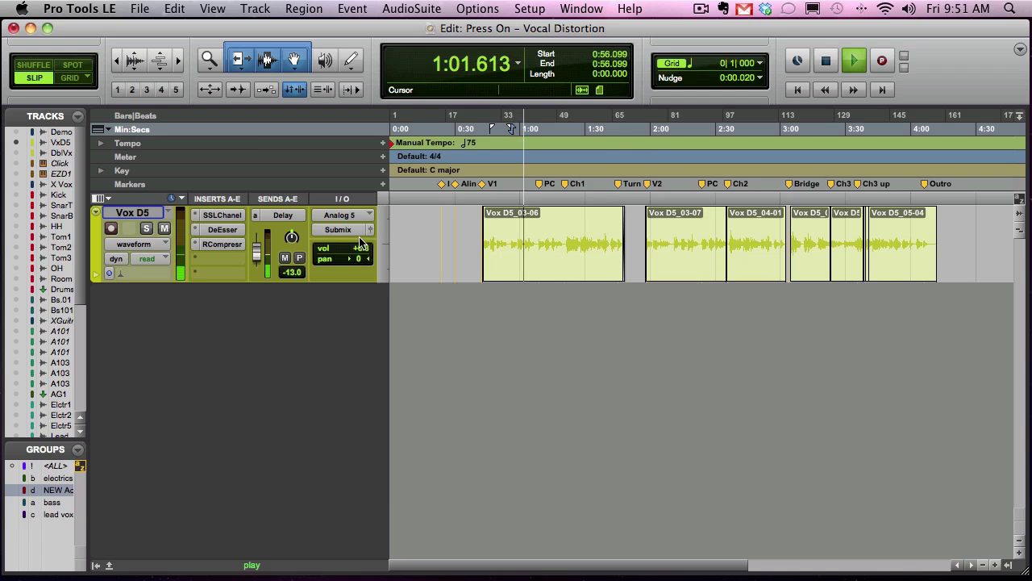
key("space")
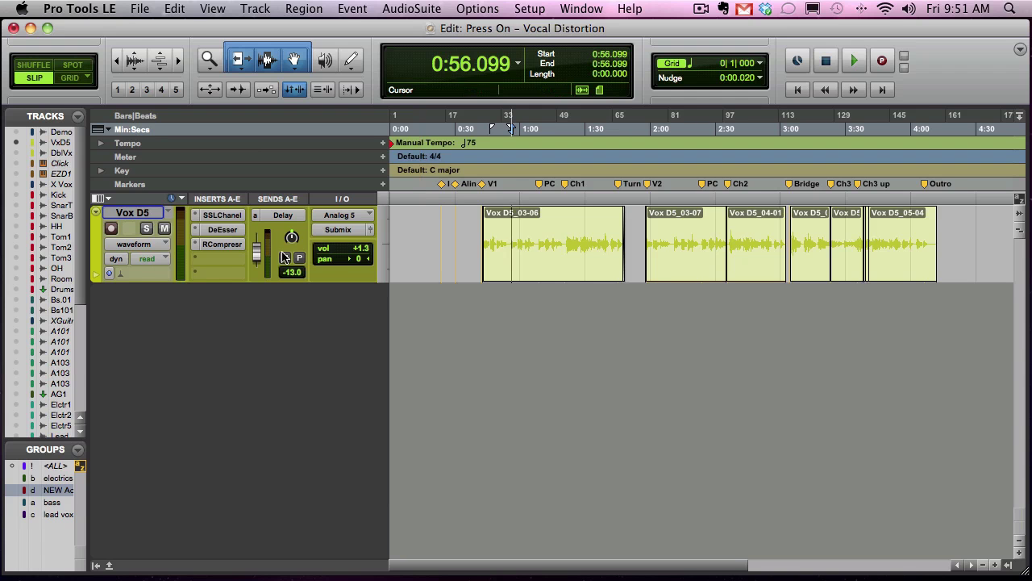
- Duplicate the Vox D5 track once, including its playlists, automation, inserts, sends and group assignments
left_click(149, 216)
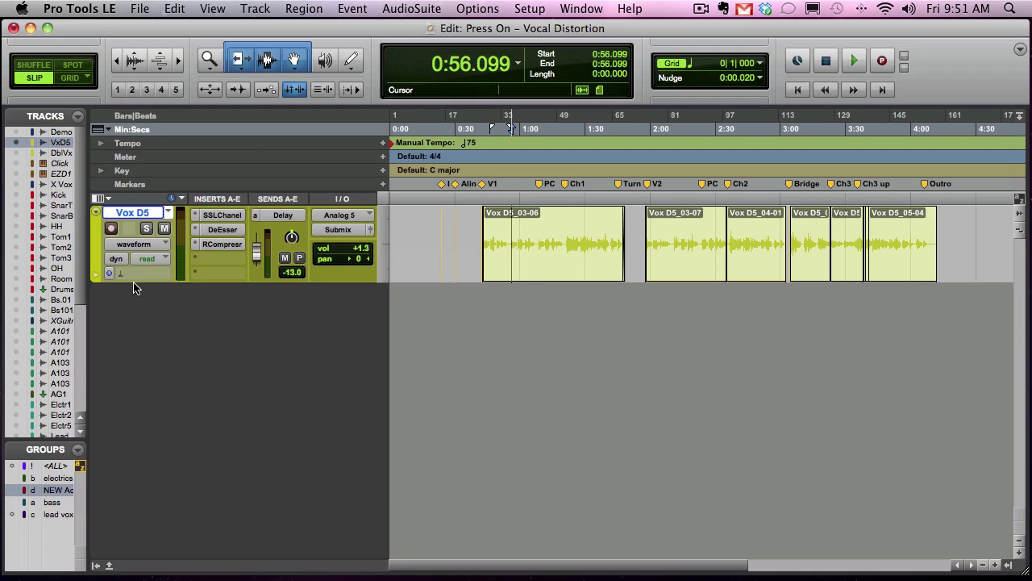
right_click(138, 217)
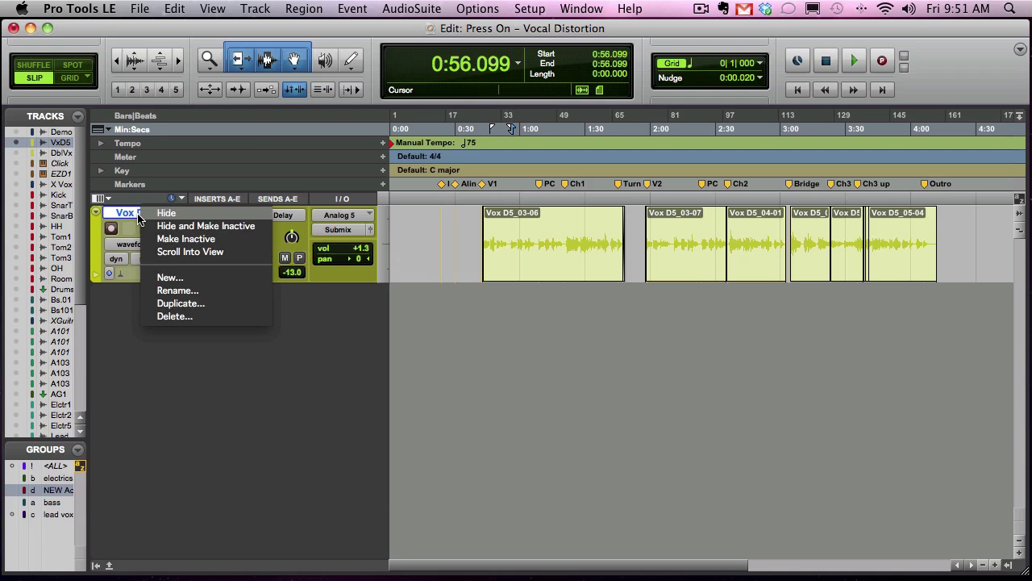
left_click(178, 305)
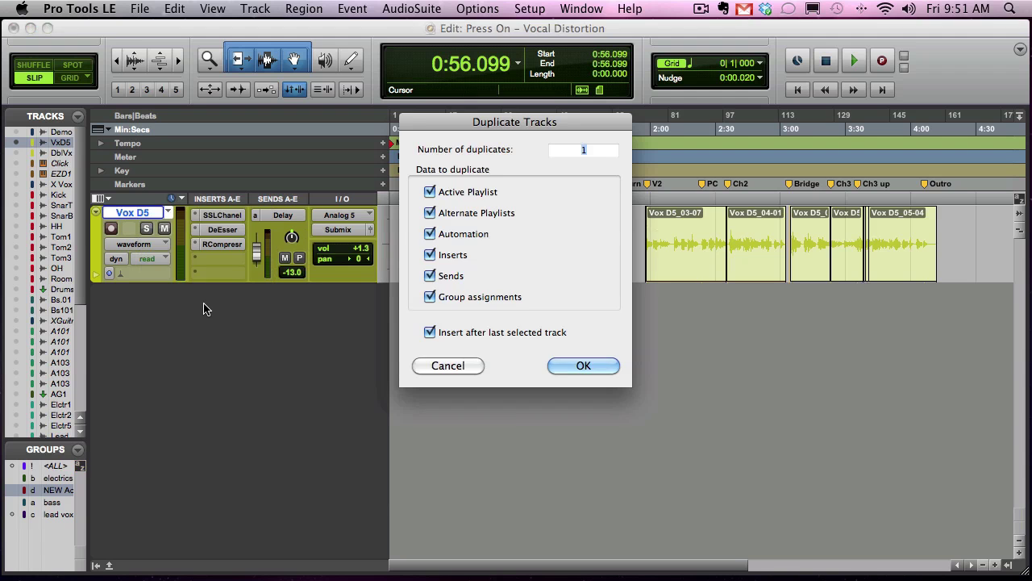
left_click(595, 365)
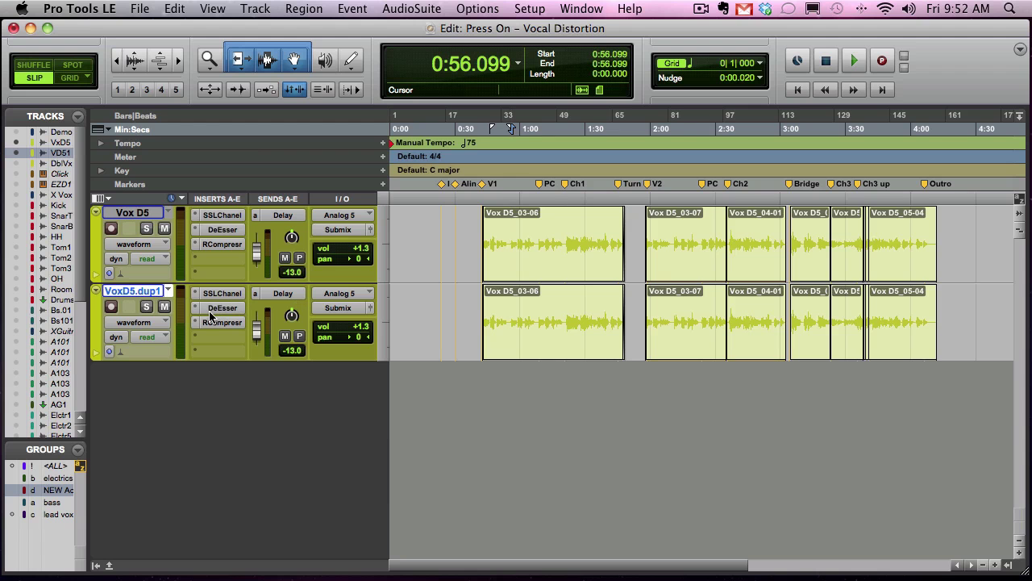
- Delete the duplicated Vox D5 track together with its alternate playlists
double_click(123, 295)
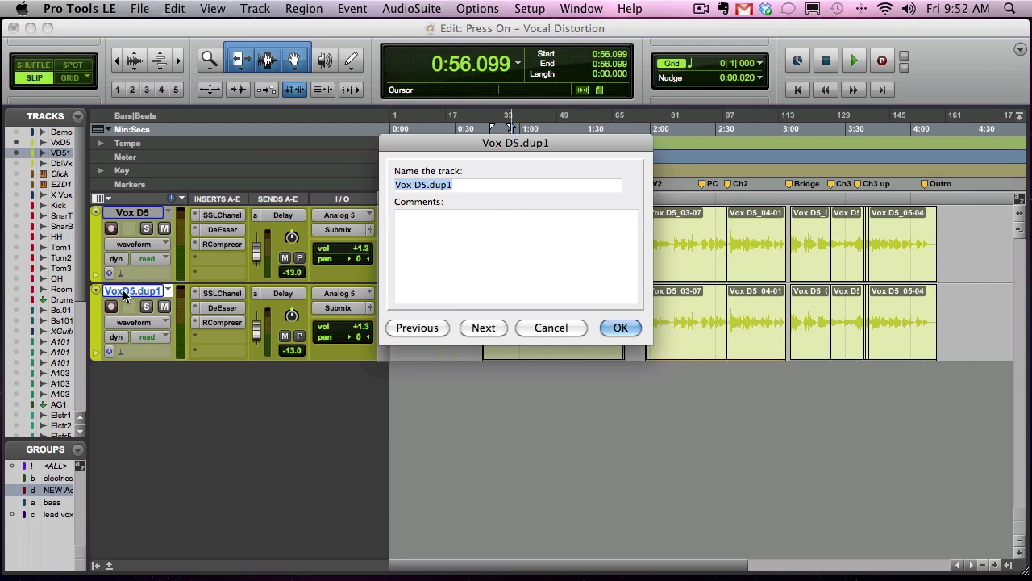
left_click(546, 327)
right_click(129, 289)
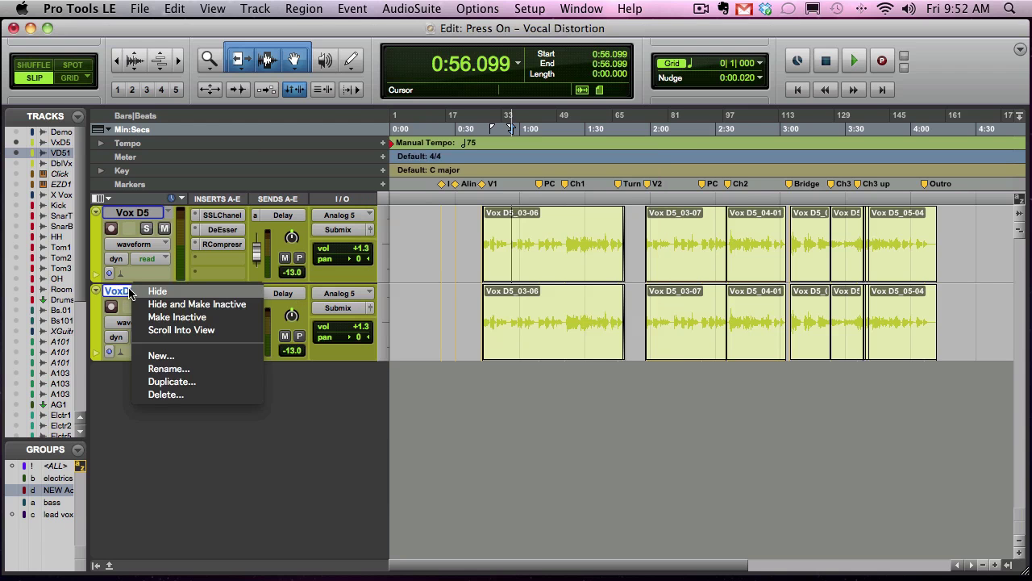
left_click(192, 394)
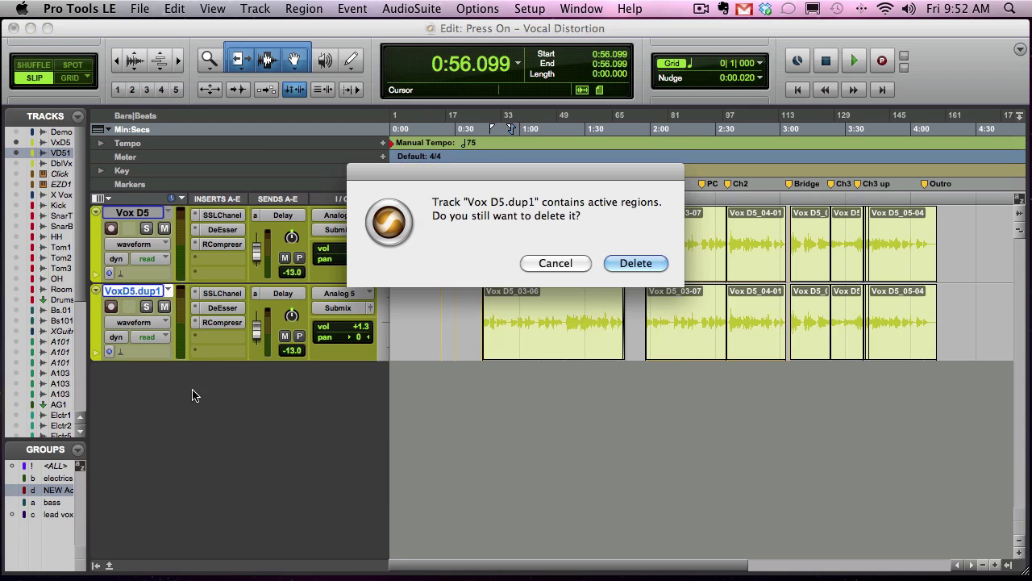
key("Return")
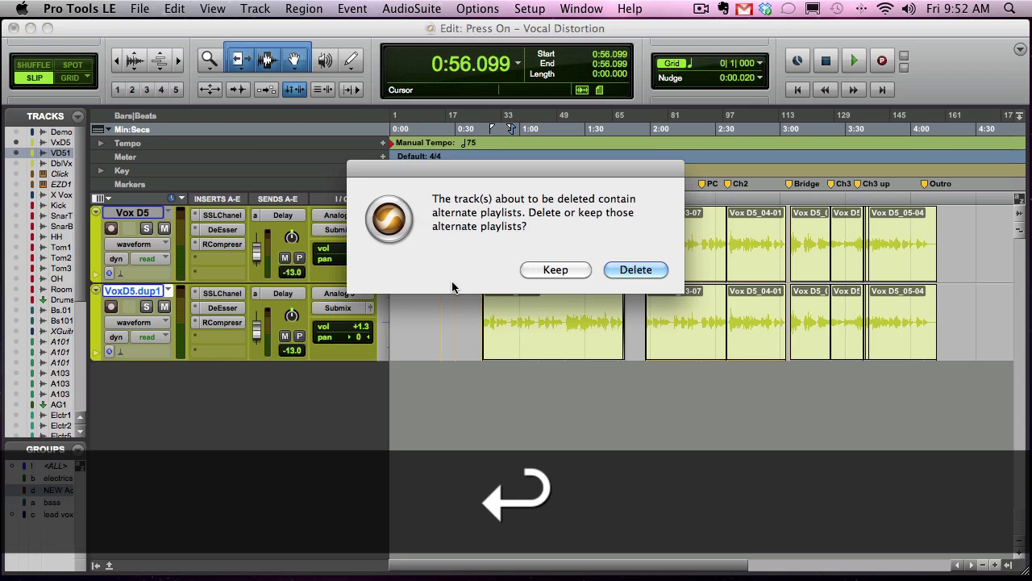
key("Return")
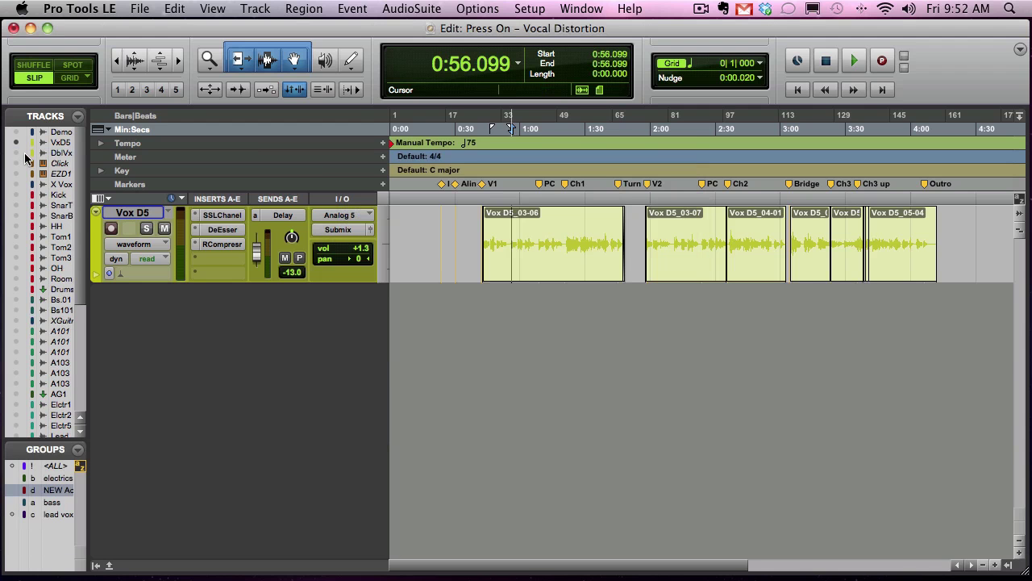
- Show the hidden Double Vox track and select it
left_click(18, 152)
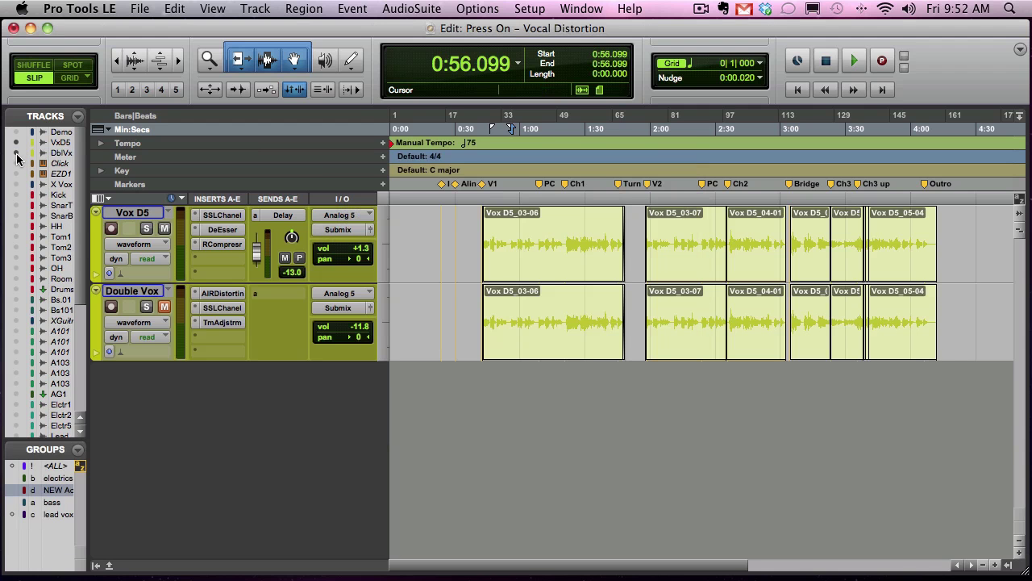
left_click(133, 297)
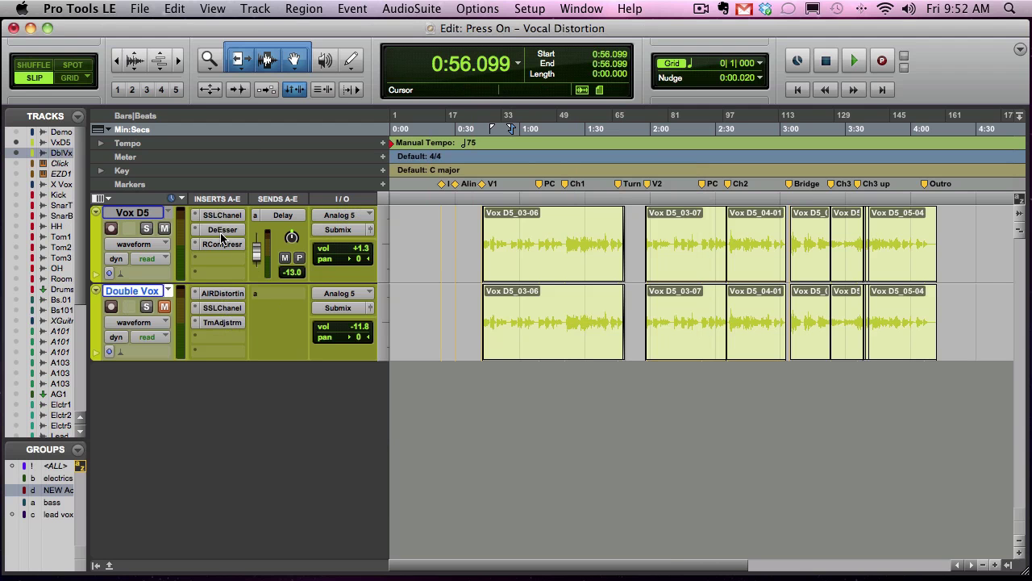
- Inspect the AIR Distortion, SSLChannel and TimeAdjuster inserts on the Double Vox track
left_click(227, 299)
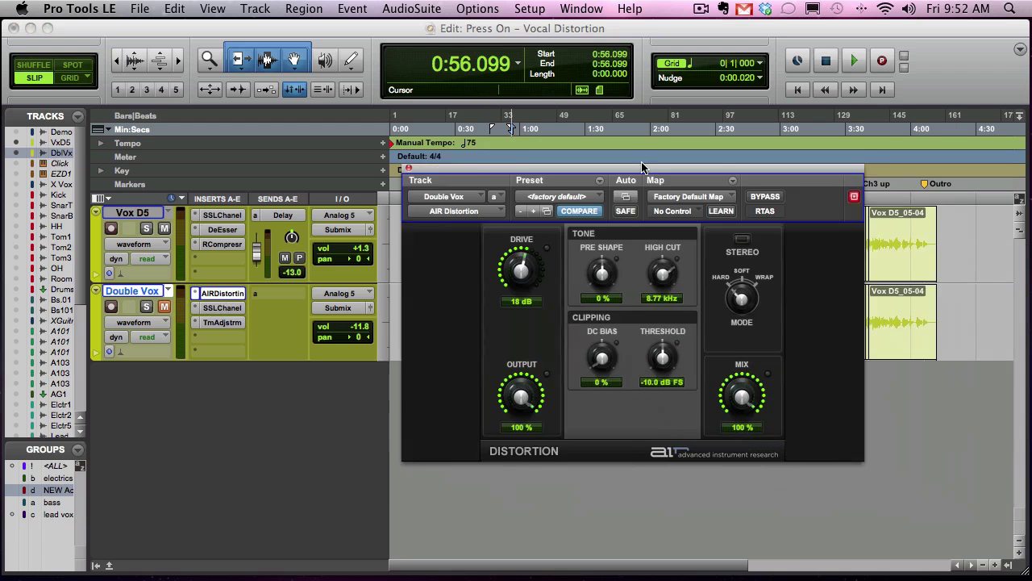
left_click_drag(648, 173, 824, 46)
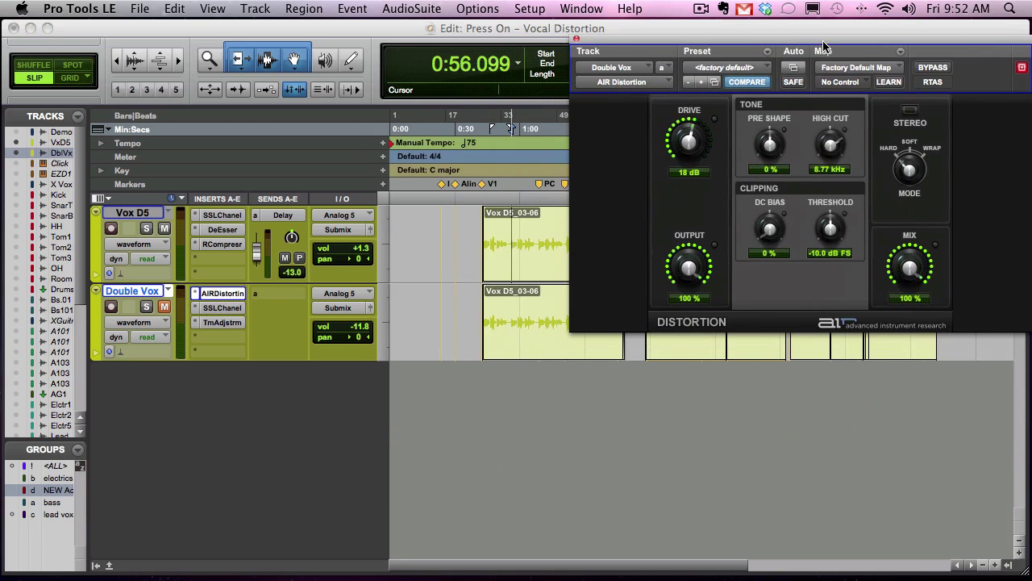
left_click(216, 309)
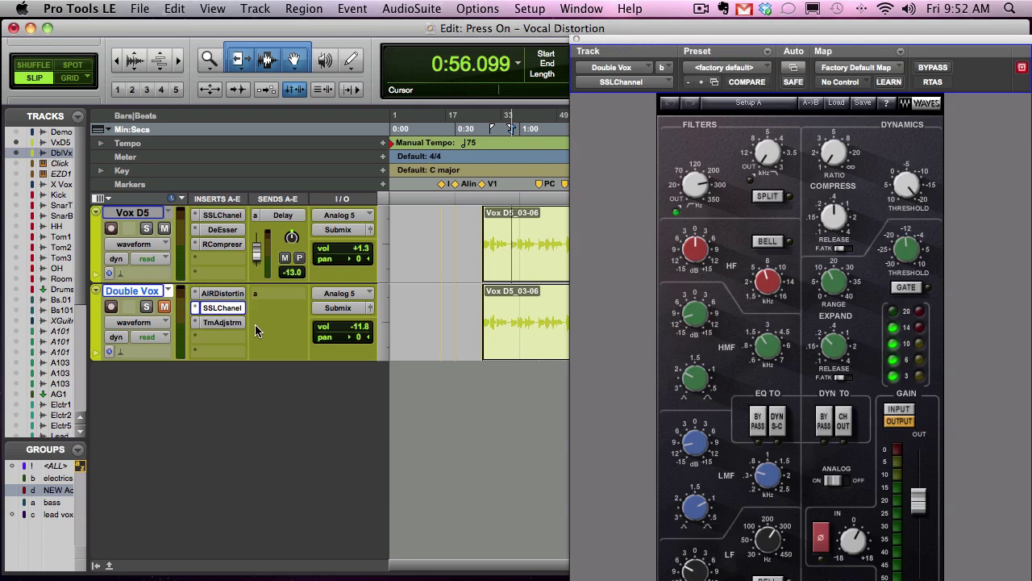
left_click(220, 323)
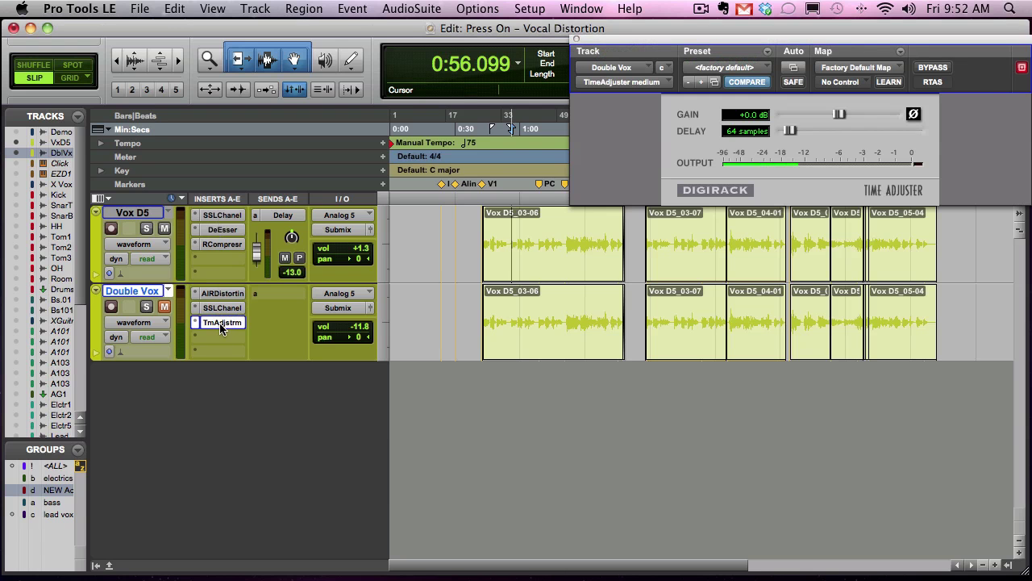
- Switch the volume readouts of the Vox D5 and Double Vox tracks to show delay
left_click(354, 250, "super")
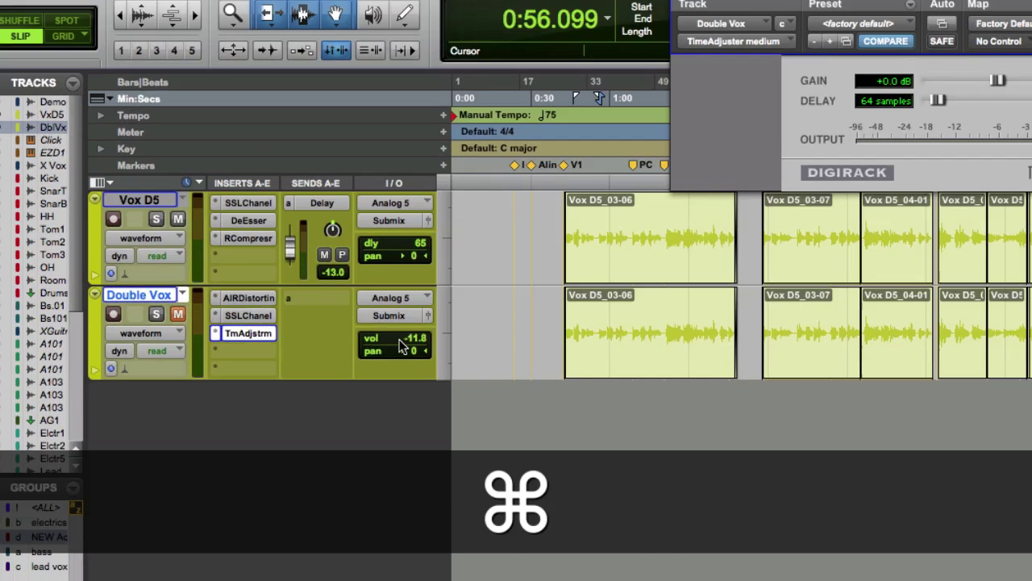
left_click(345, 329, "super")
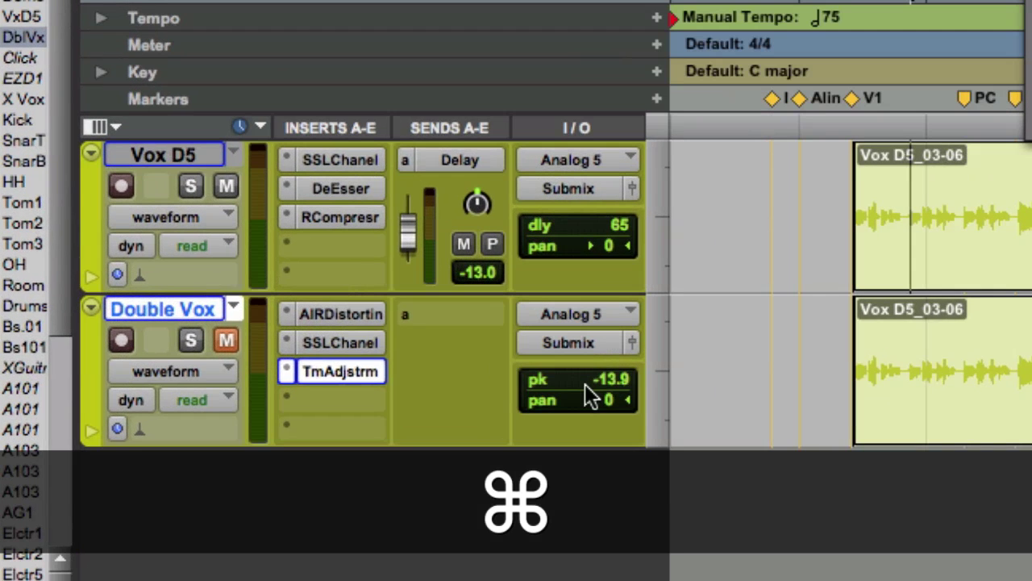
left_click(346, 328, "super")
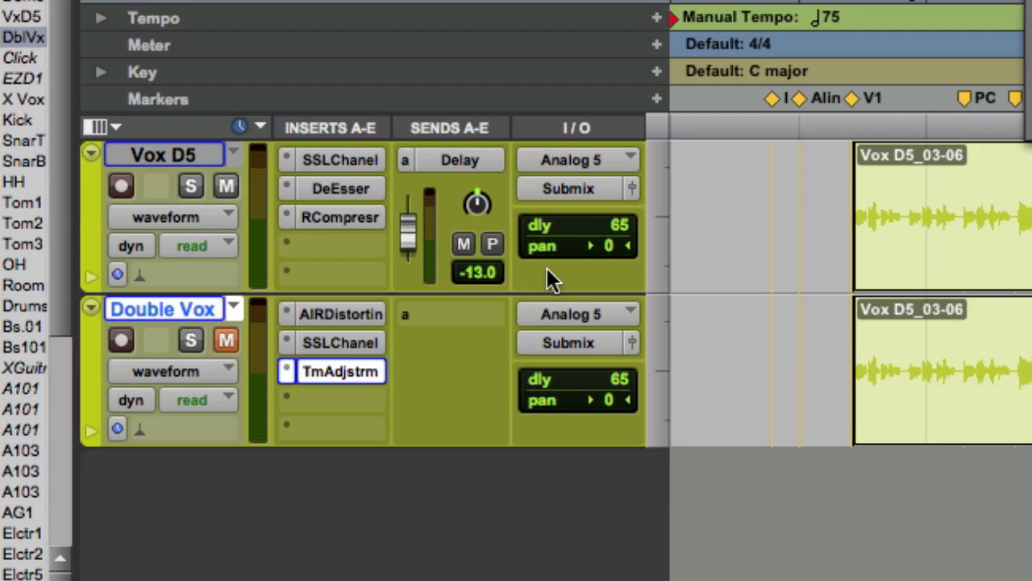
- Bypass the TimeAdjuster insert on Double Vox and cycle that track's readout through volume and peak back to delay
left_click(312, 368, "super")
left_click(578, 368, "super")
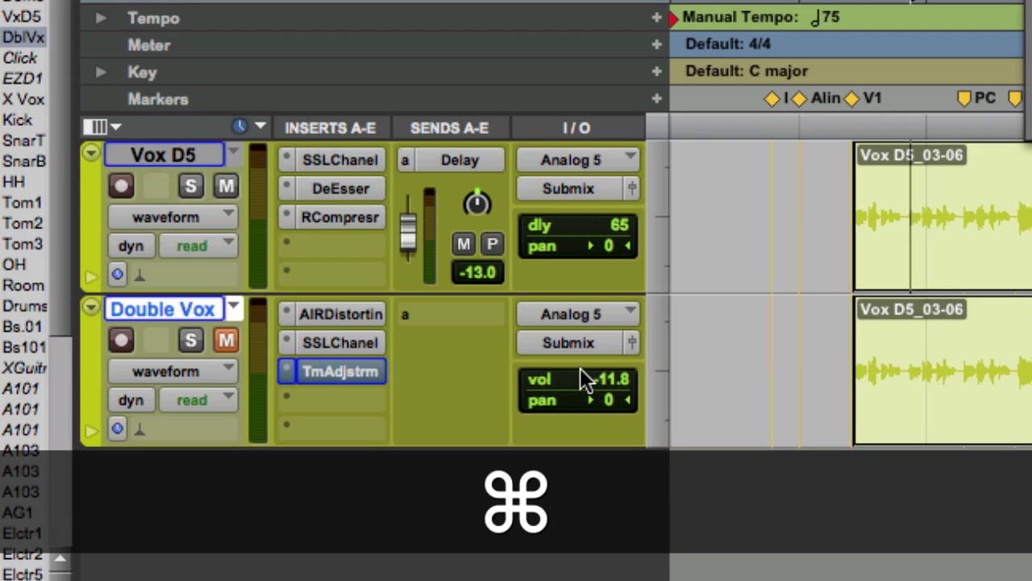
left_click(581, 370, "super")
left_click(580, 369, "super")
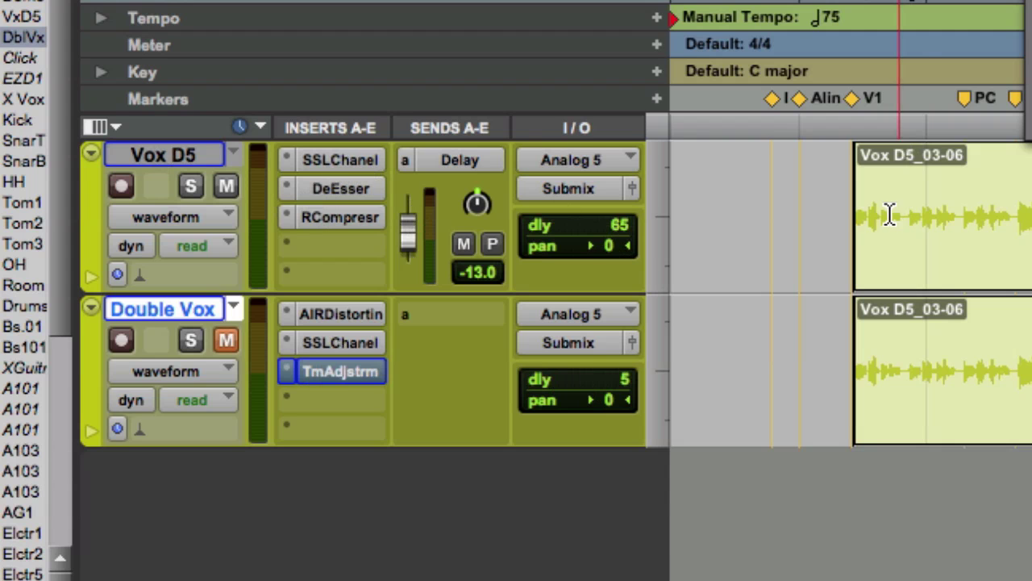
- Select part of the first Vox D5 region, clear the selection, and make the TimeAdjuster insert on Double Vox inactive
left_click_drag(829, 212, 1030, 214)
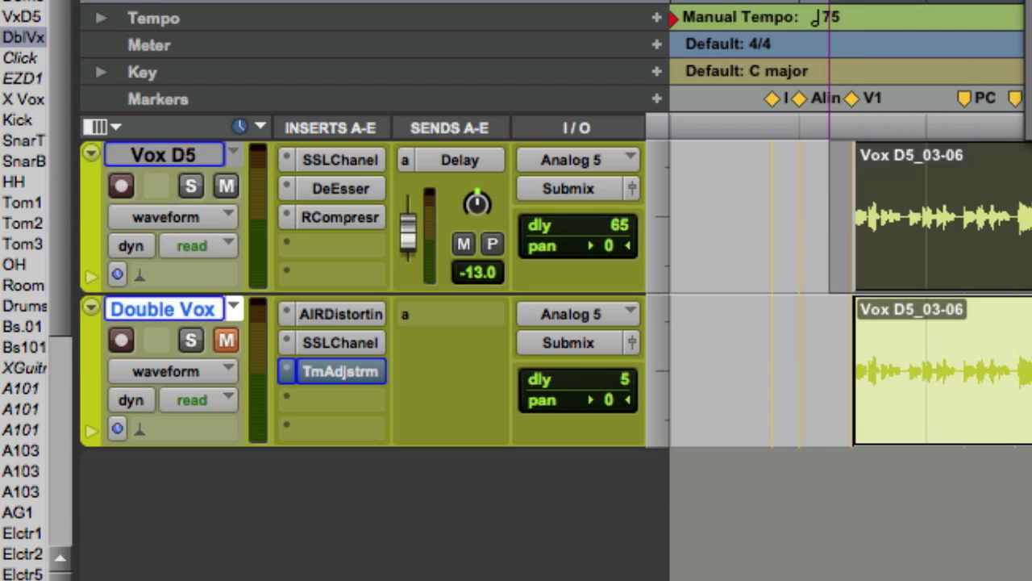
left_click(729, 248)
left_click(328, 373, "ctrl+super")
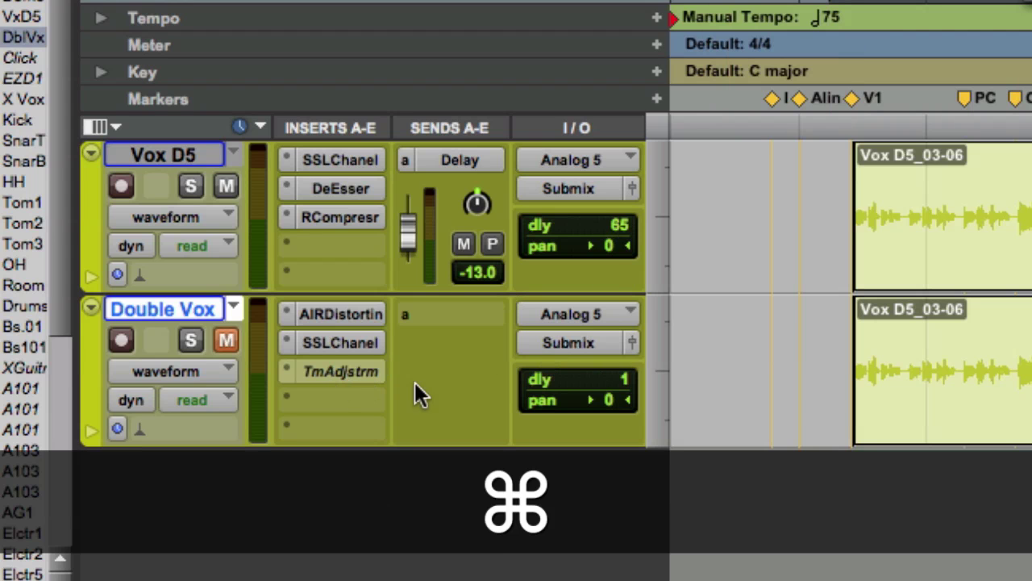
- Reactivate the TimeAdjuster insert on the Double Vox track and open its settings
left_click(340, 372, "ctrl+super")
left_click(349, 376, "super")
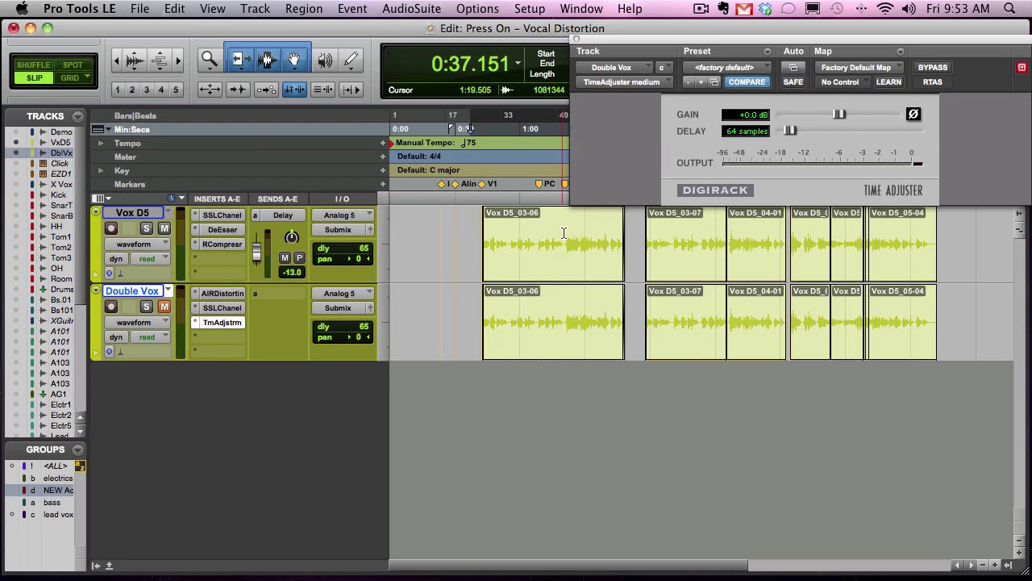
- Solo Vox D5 and play it from about 1:21 in the first chorus, closing the TimeAdjuster window
left_click(565, 234)
left_click(146, 229)
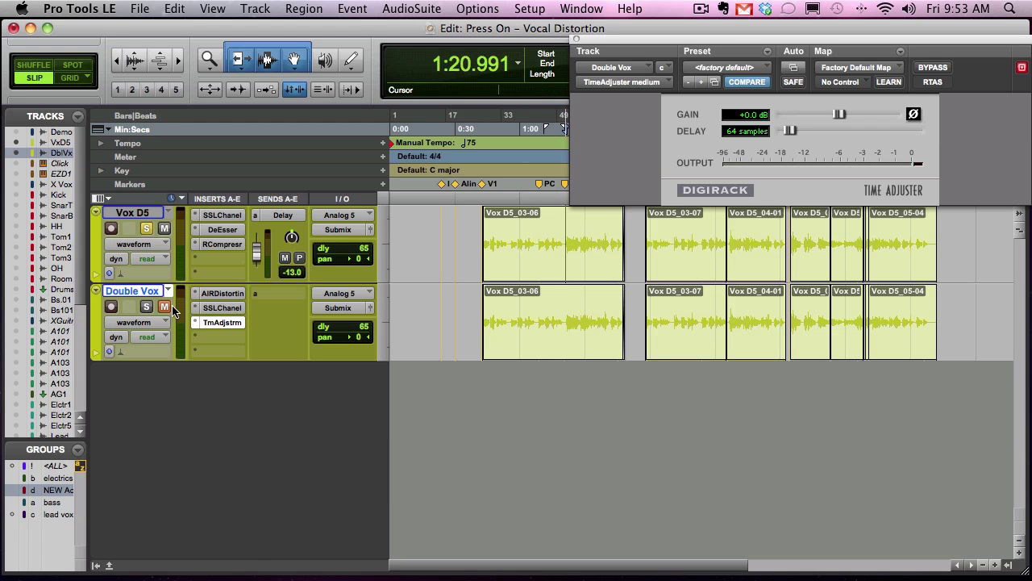
key("space")
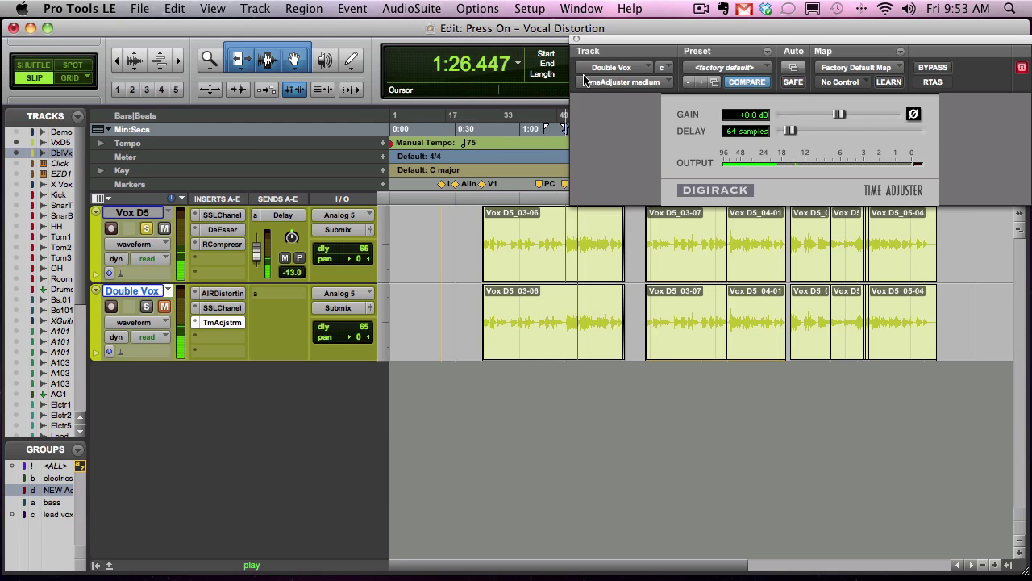
left_click(222, 322)
key("space")
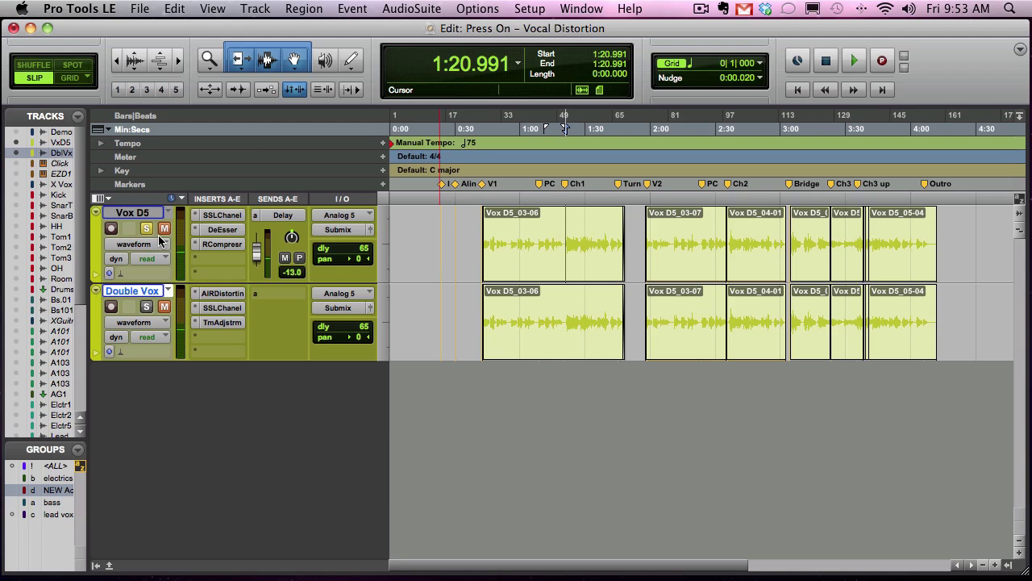
- Play the chorus with Double Vox soloed in place of Vox D5 and open its AIR Distortion settings
left_click(146, 306)
left_click(150, 229)
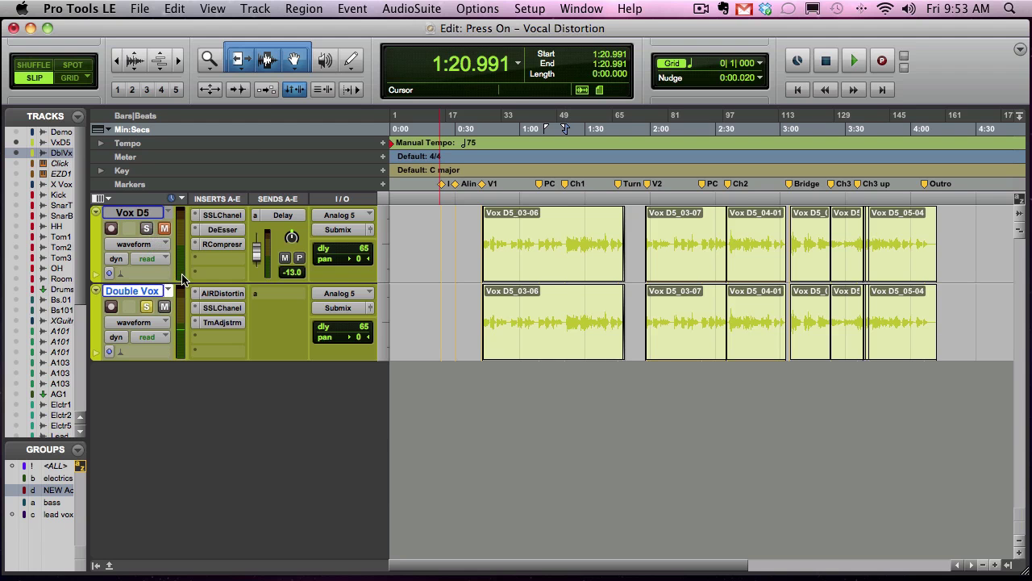
key("space")
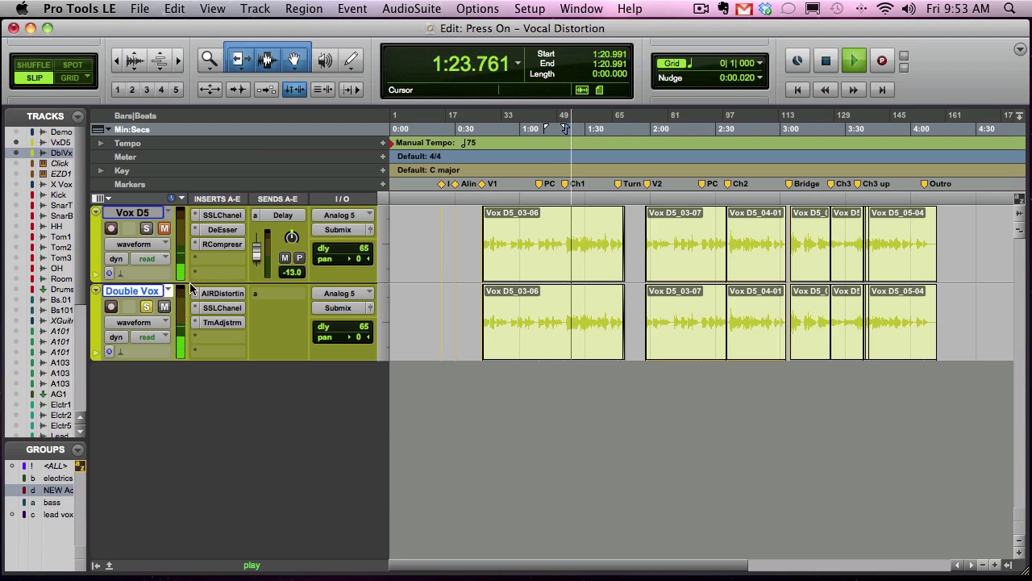
left_click(225, 295)
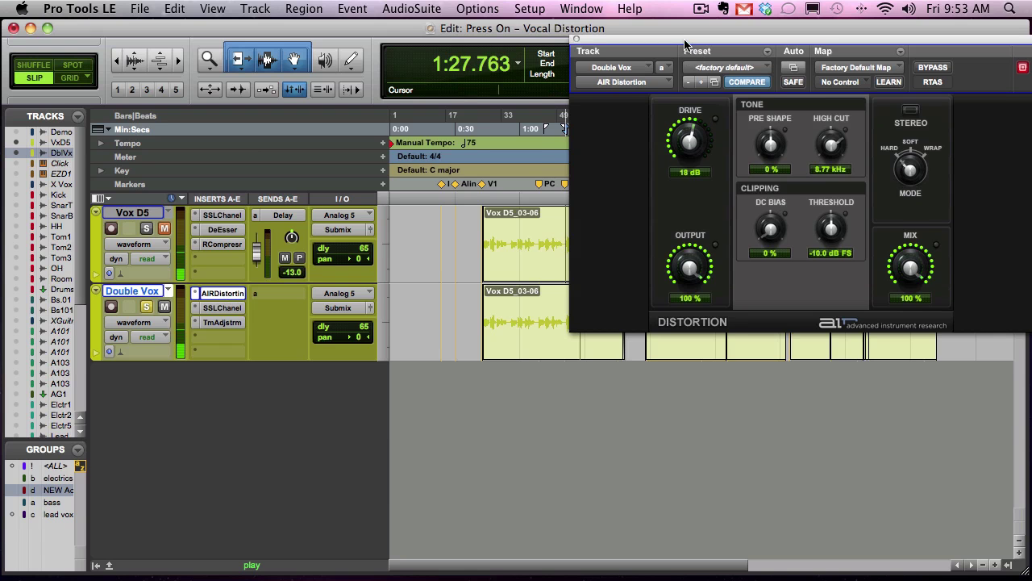
left_click_drag(685, 45, 667, 61)
key("space")
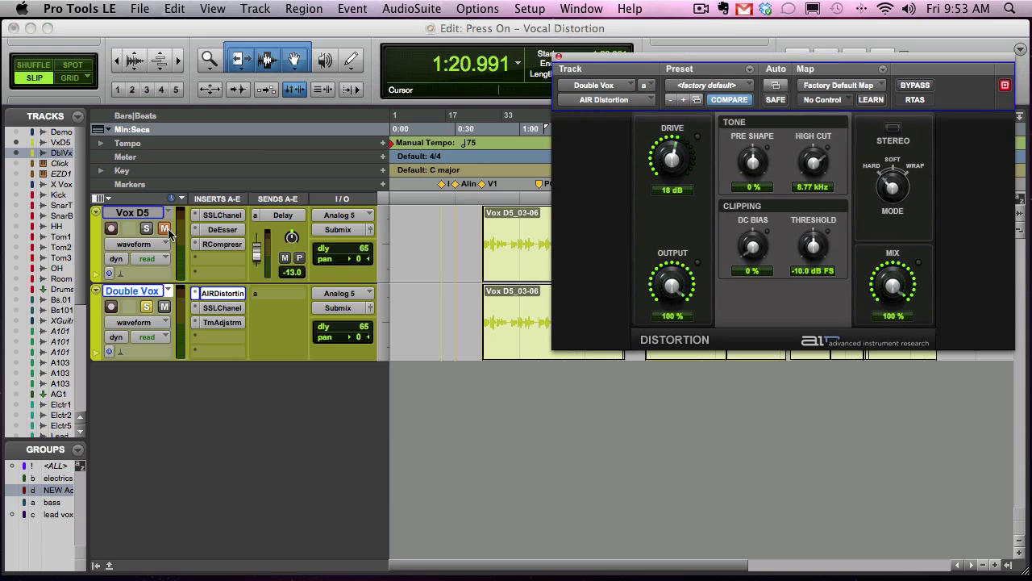
- Take Double Vox out of solo and switch its delay readout to volume while playing the chorus
left_click(150, 310)
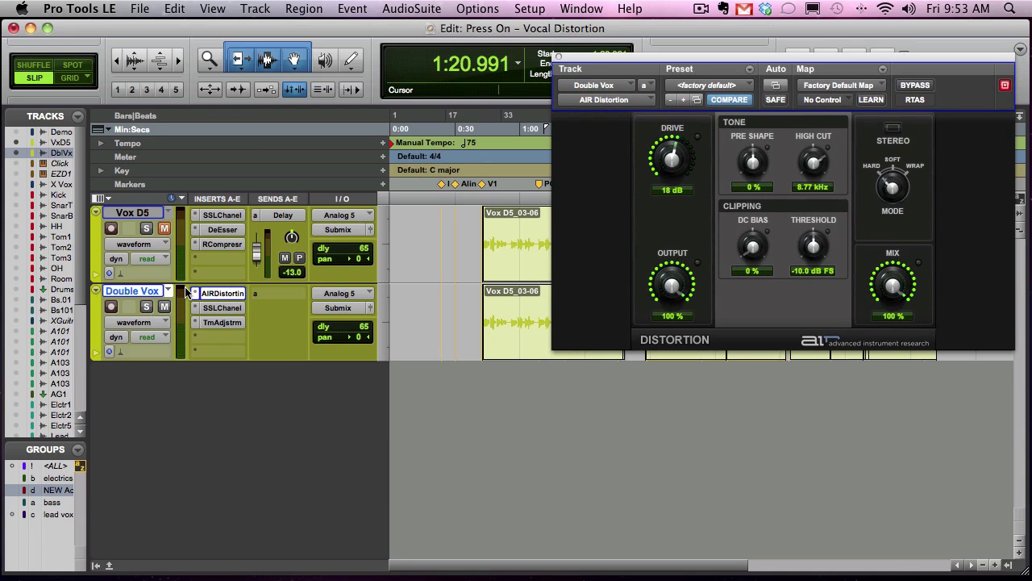
key("space")
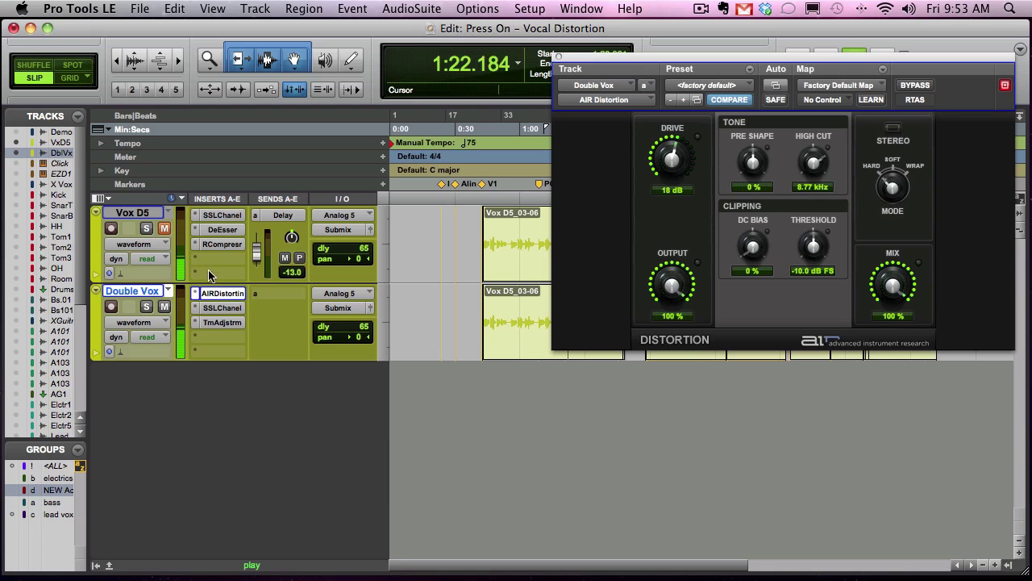
left_click(353, 325, "super")
mouse_move(352, 326)
left_mouse_down()
mouse_move(358, 305)
mouse_move(359, 333)
left_mouse_up()
key("space")
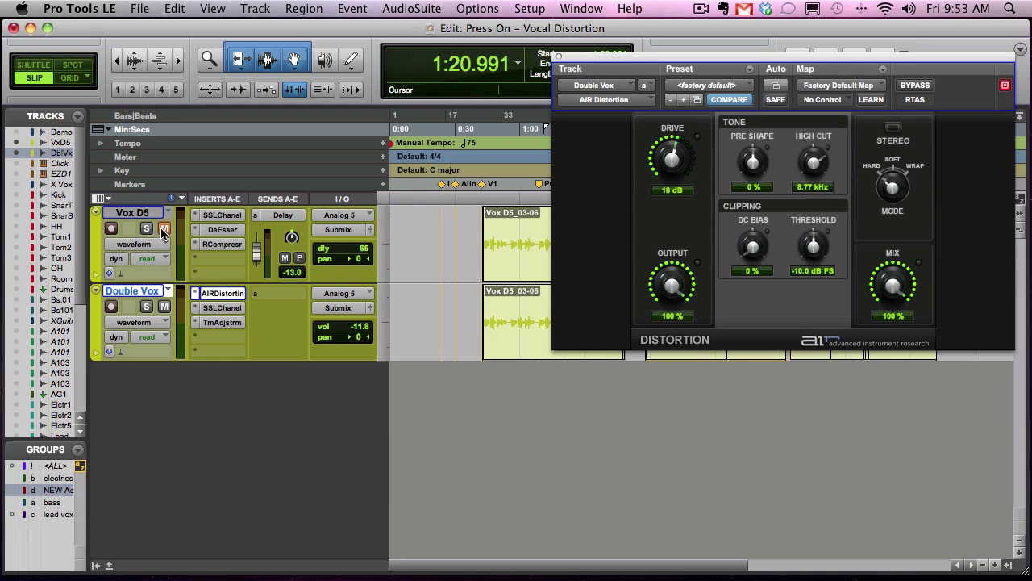
- Close the AIR Distortion window and play the chorus with both Vox D5 and Double Vox unmuted
left_click(557, 58)
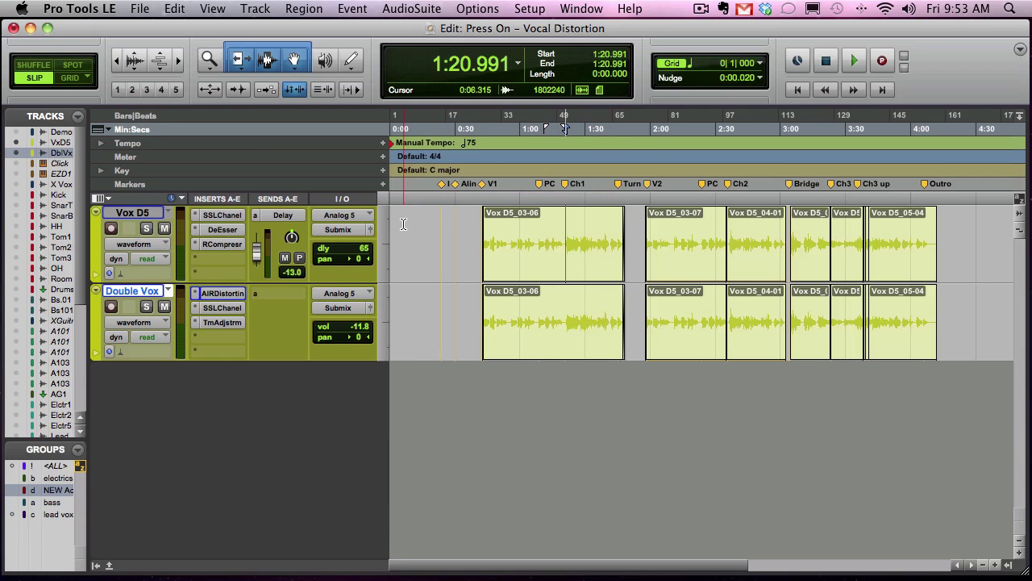
key("space")
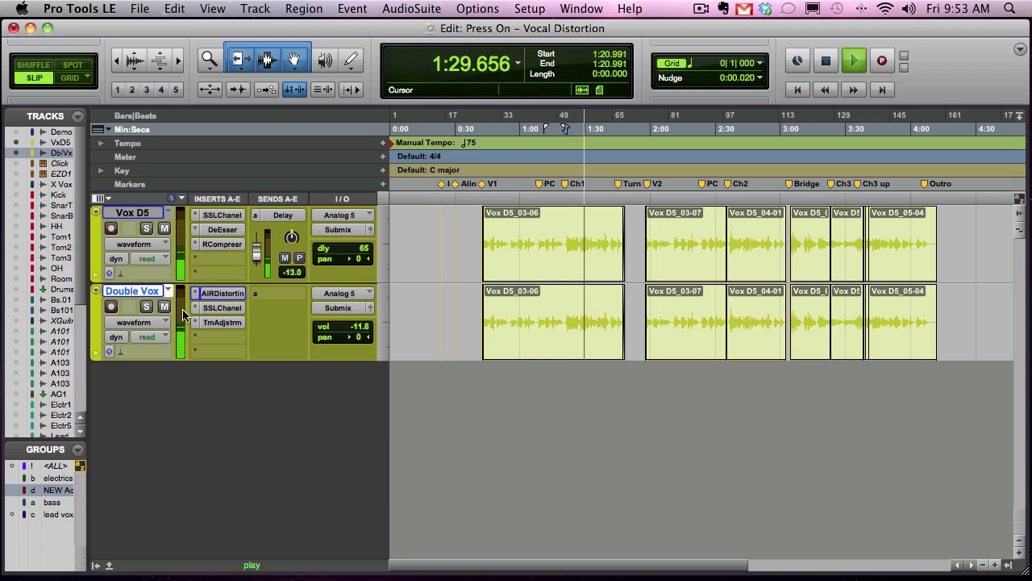
key("space")
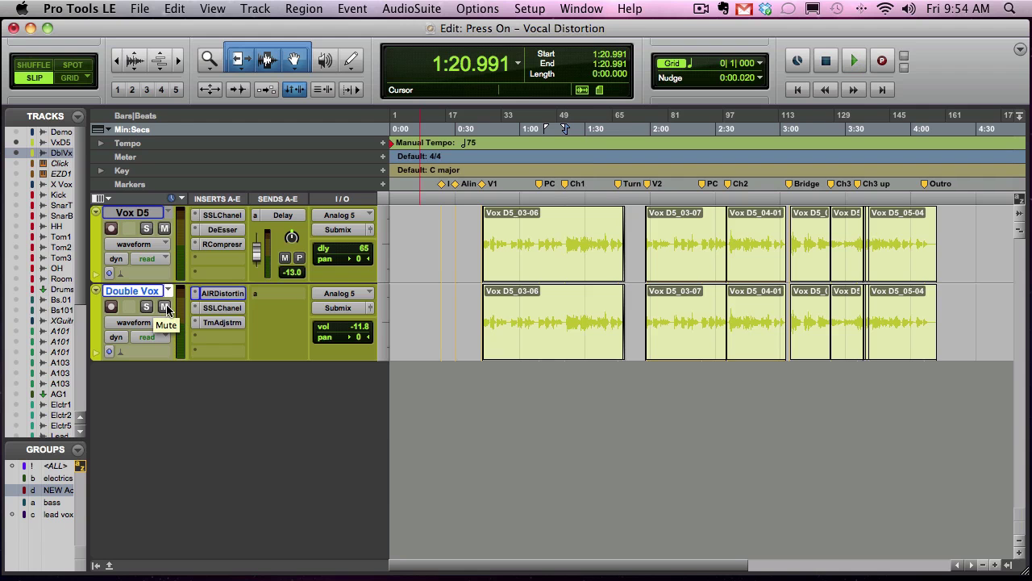
- Compare the chorus with Double Vox muted and unmuted alongside Vox D5
left_click(165, 307)
left_click(166, 308)
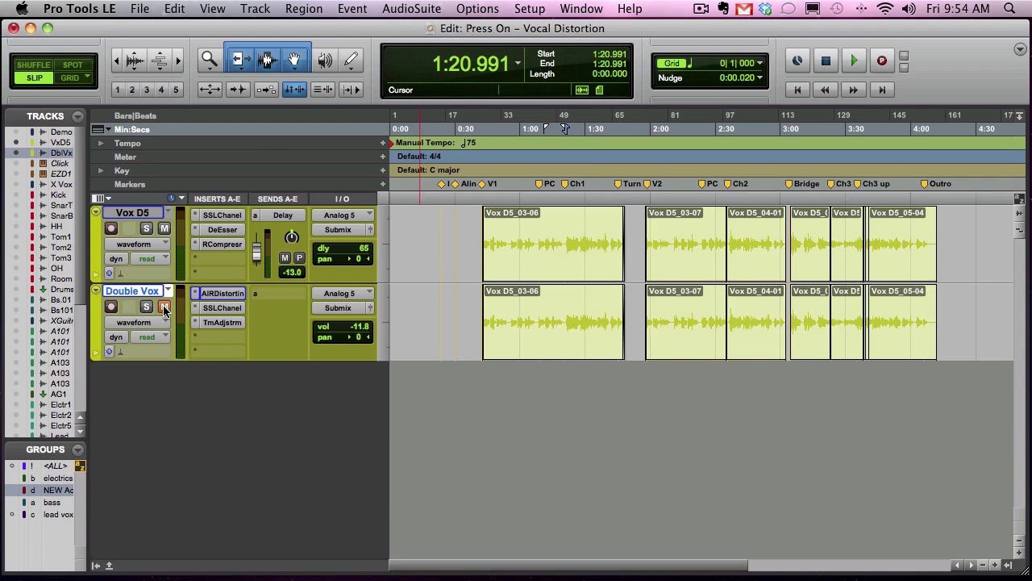
key("super+bracketright")
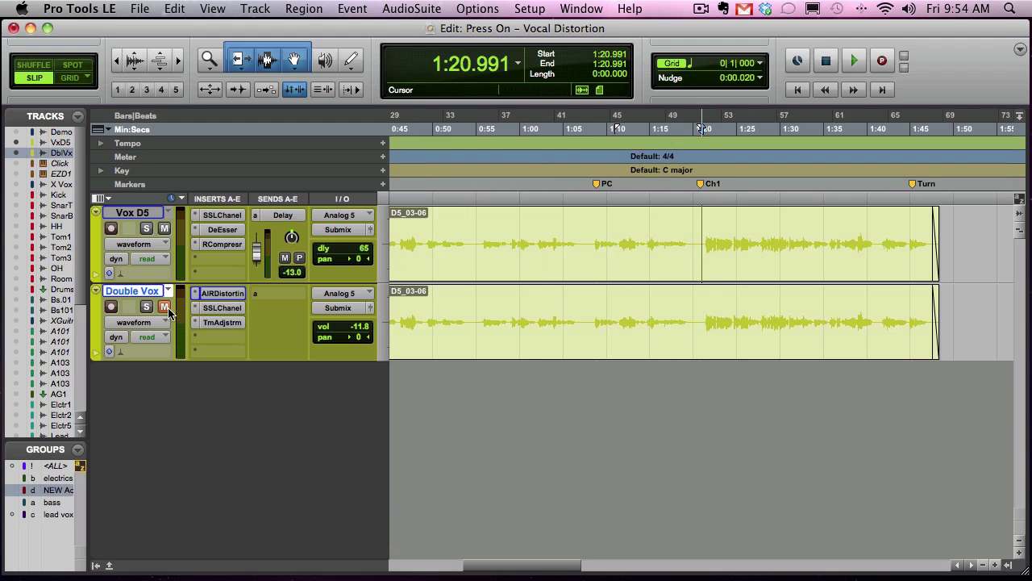
key("space")
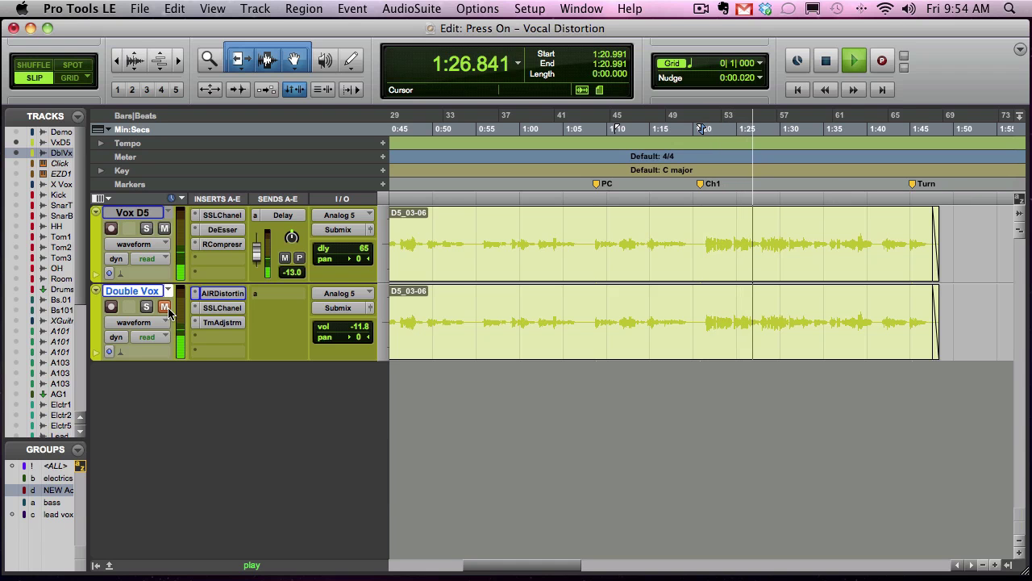
key("space")
key("space")
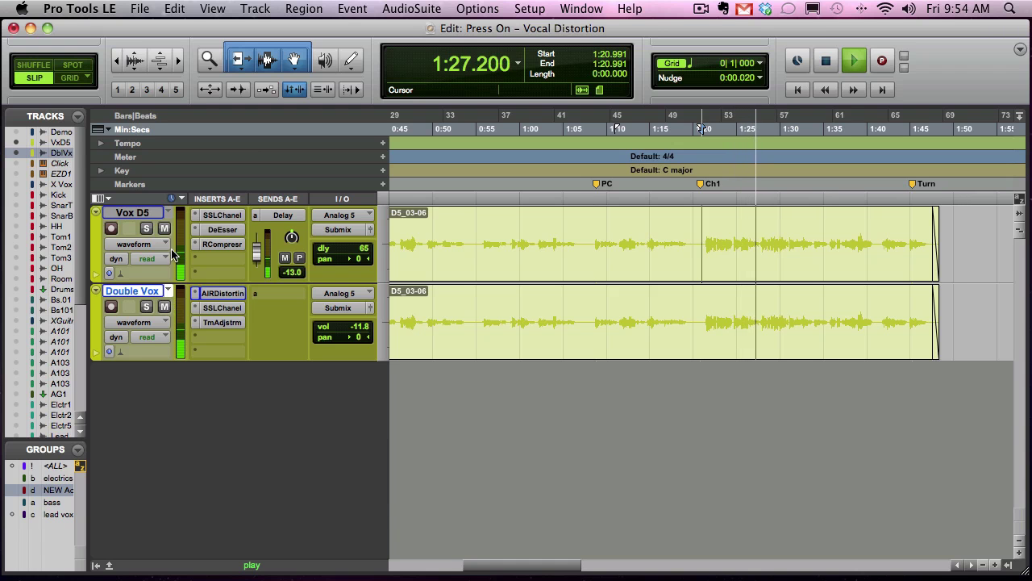
key("space")
- Play the chorus with only Vox D5 soloed, and again with Double Vox added to the solo
left_click(147, 229)
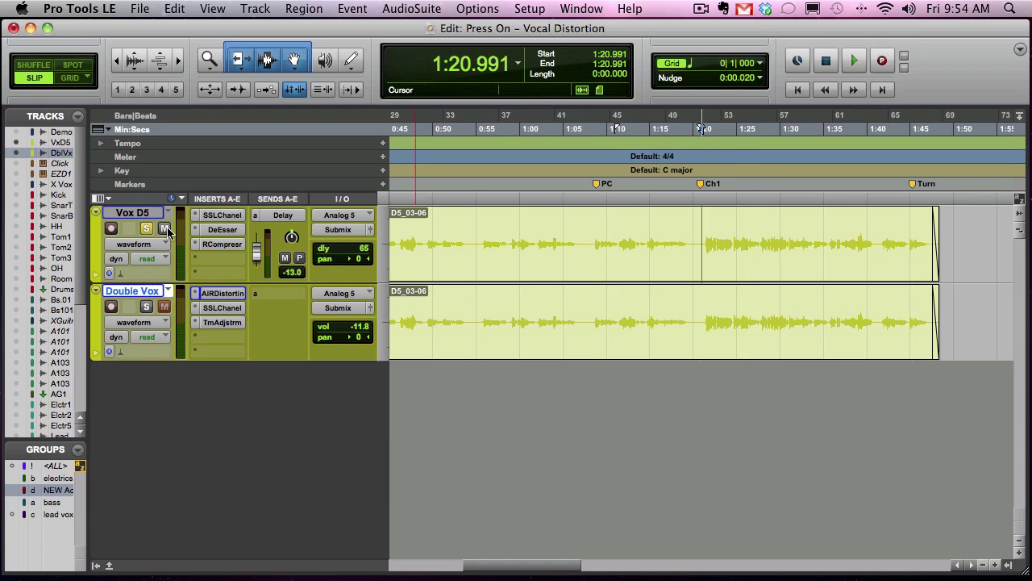
key("space")
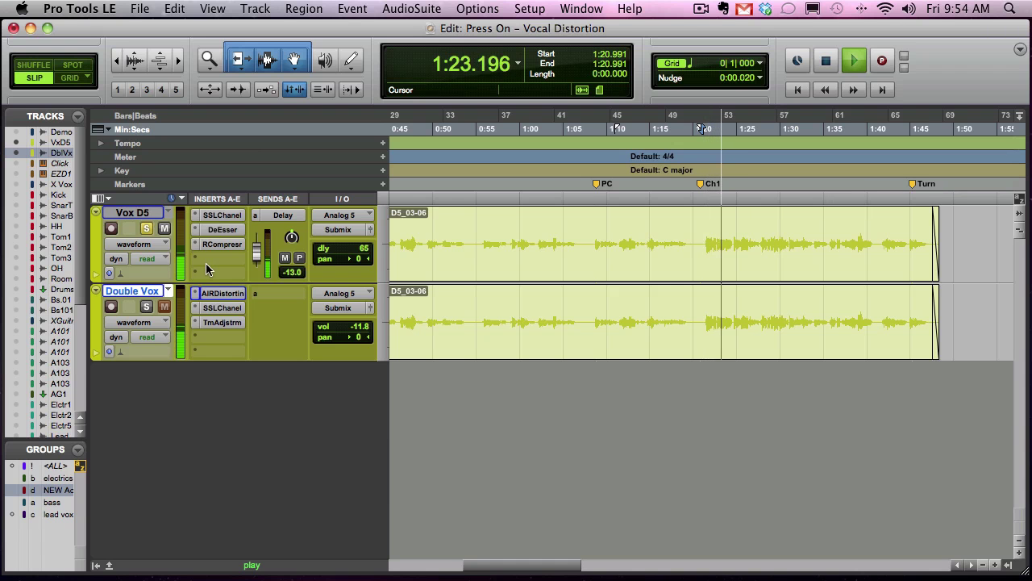
left_click(147, 308)
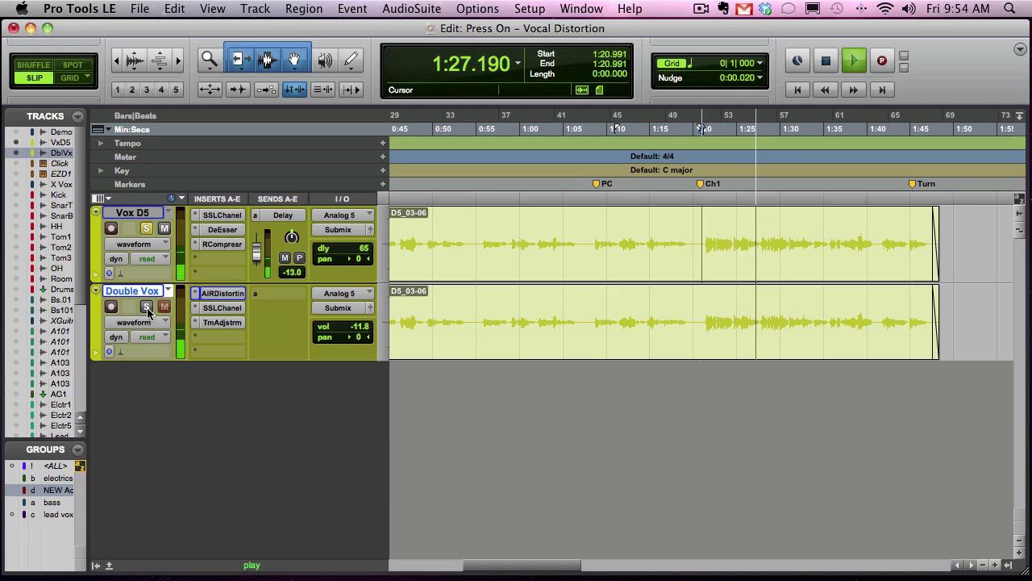
key("space")
key("space")
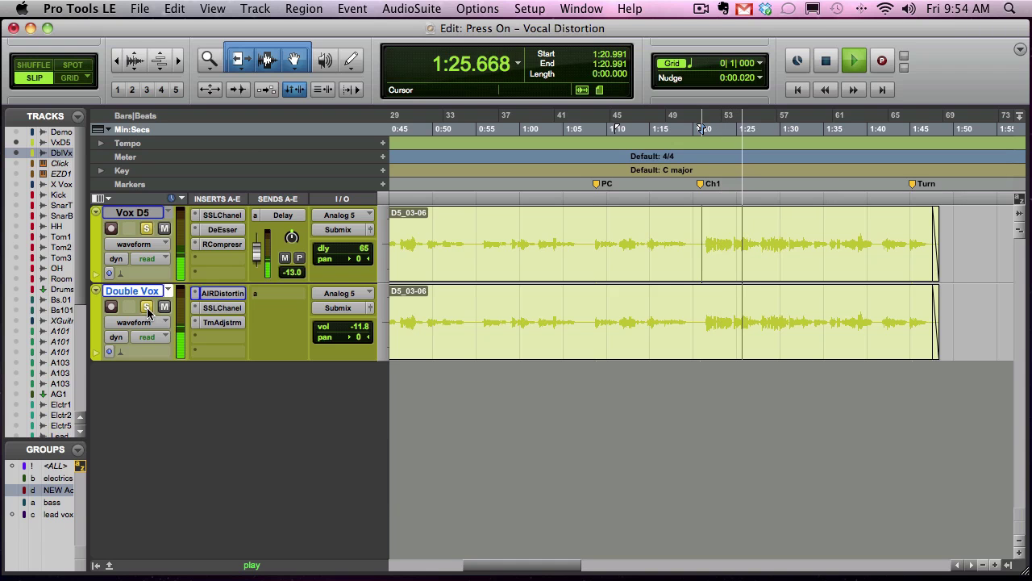
- Remove Vox D5 from solo to audition Double Vox alone in the chorus, and release the Double Vox solo
left_click(145, 228)
key("space")
key("space")
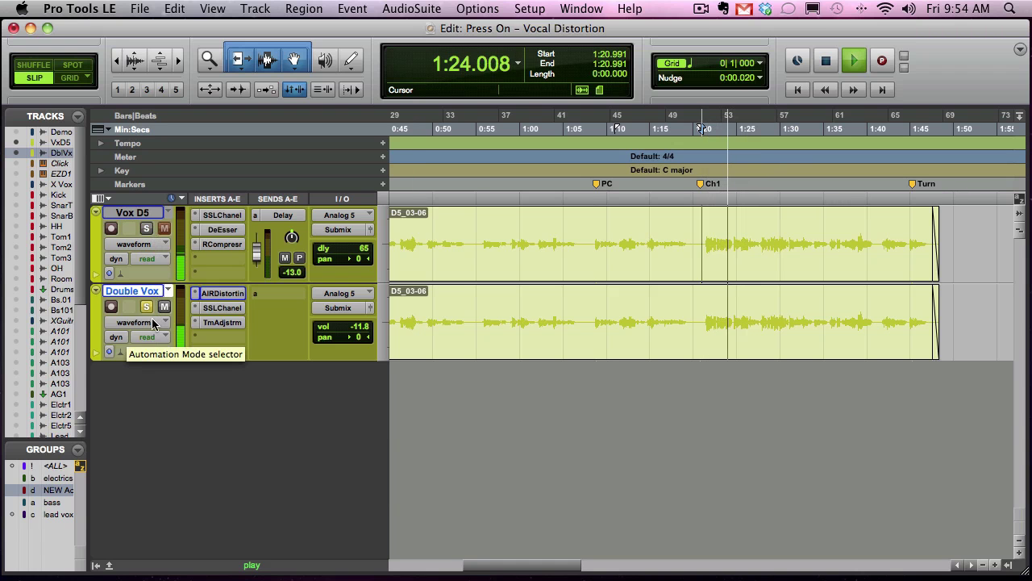
left_click(147, 308)
key("space")
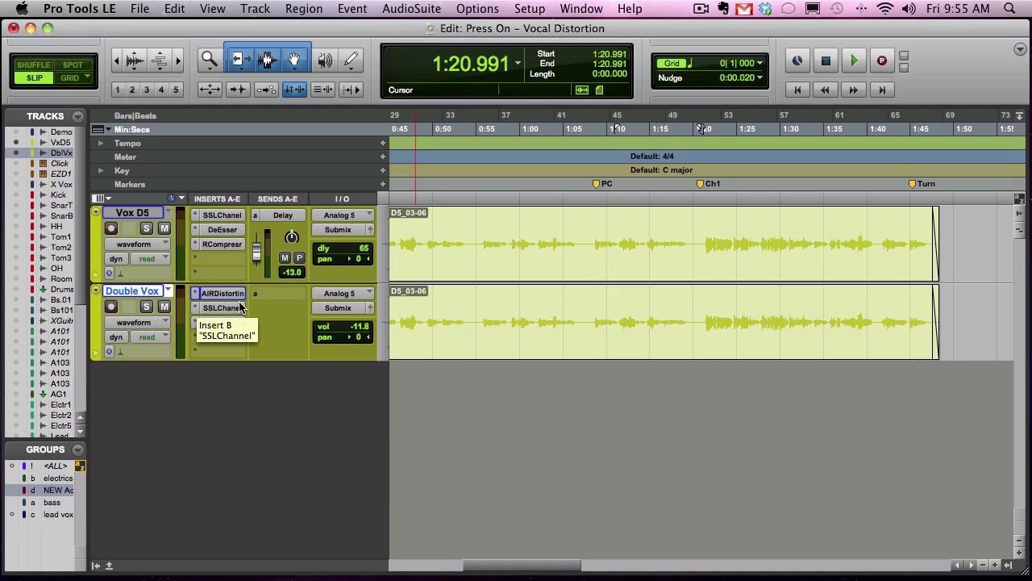
- Select the Vox D5 and Double Vox tracks, and switch the Vox D5 readout to volume
left_click(142, 214)
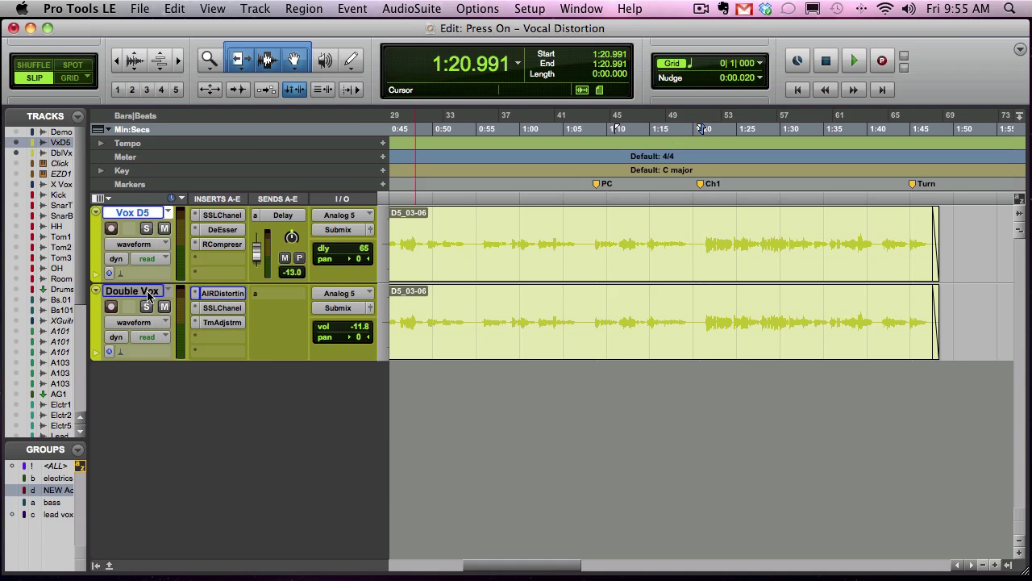
left_click(148, 295, "shift")
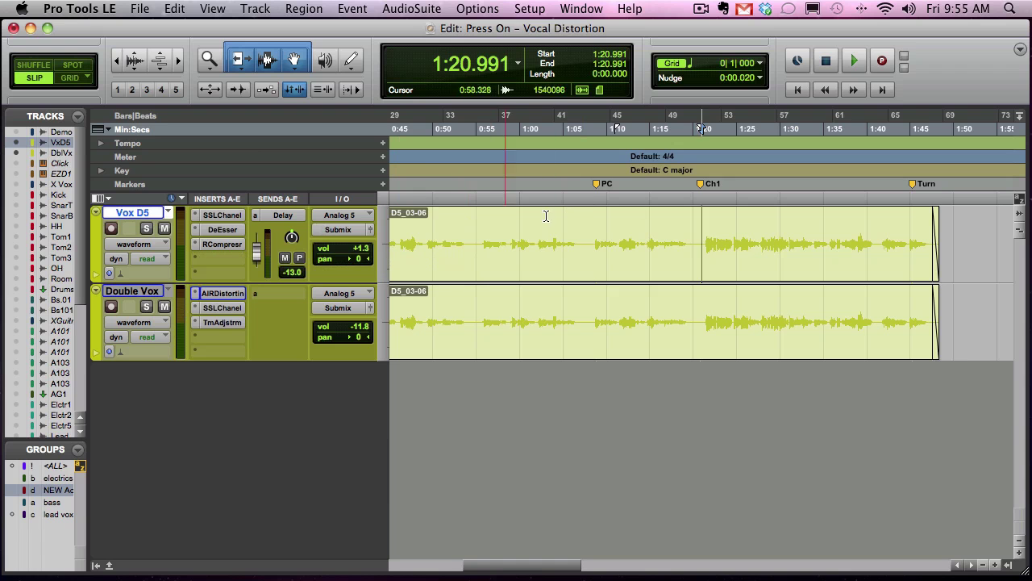
- Place the edit cursor at about 1:20.9 by the Ch1 marker and play both vocal tracks from there
left_click(703, 239)
left_click(700, 239)
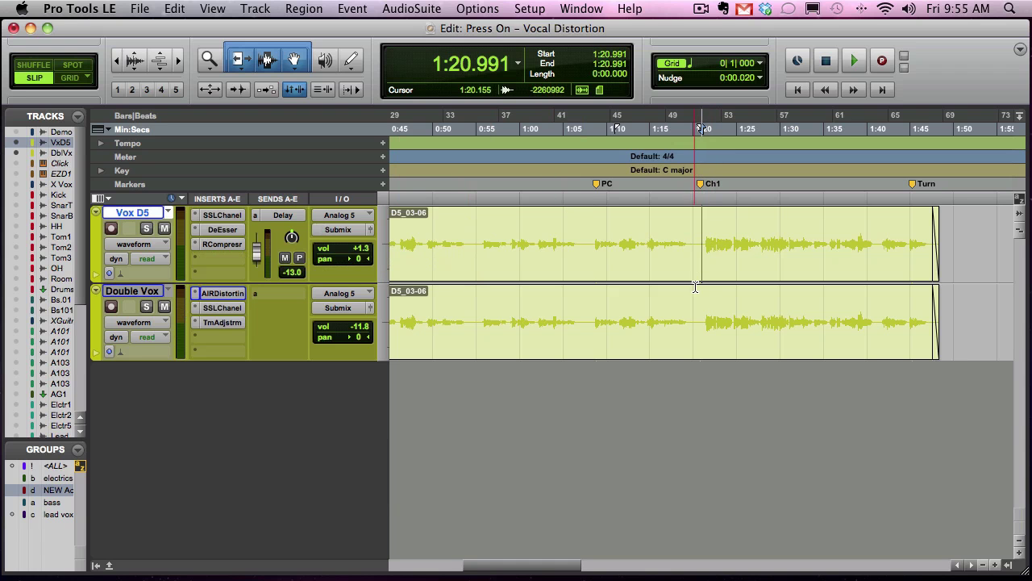
left_click(702, 239)
left_click(701, 237)
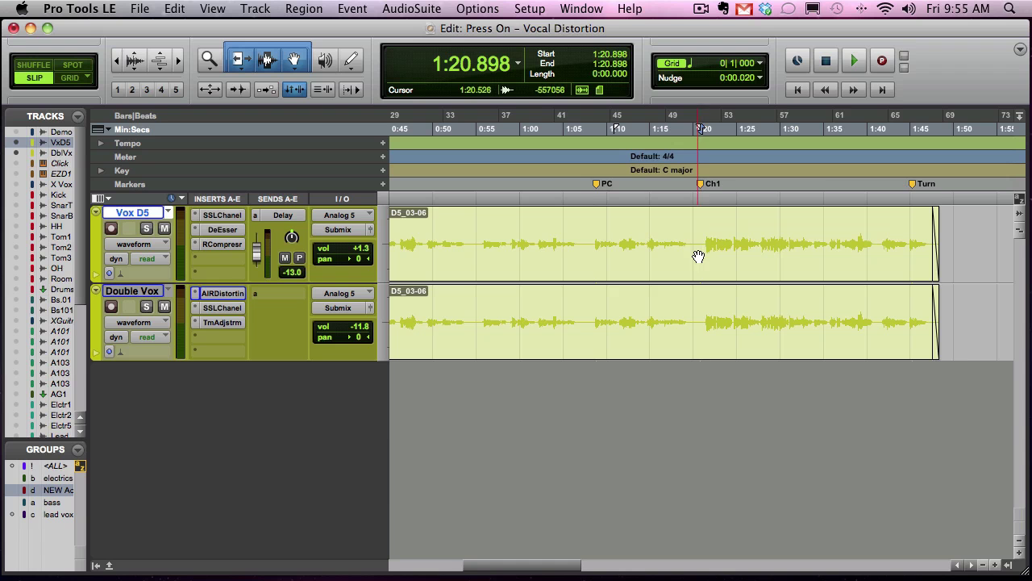
key("space")
key("space")
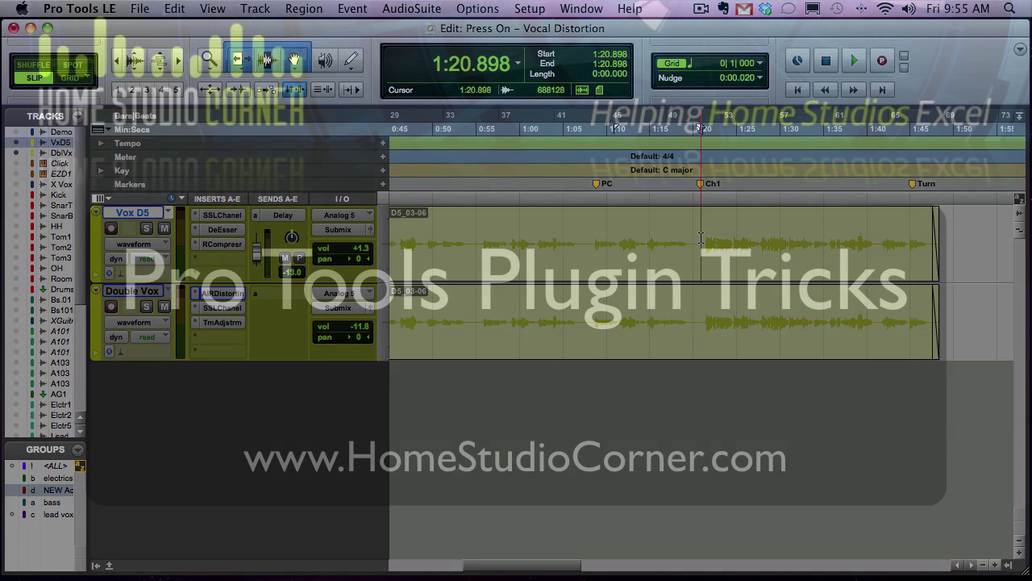